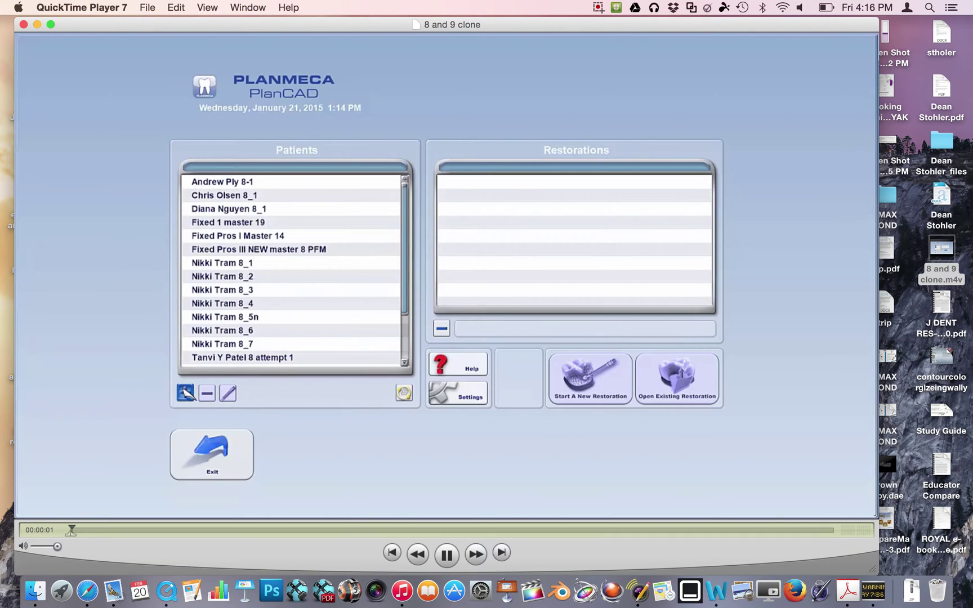
# - Present the 8 and 9 clone movie at full screen and control its playback
pyautogui.click(208, 7)
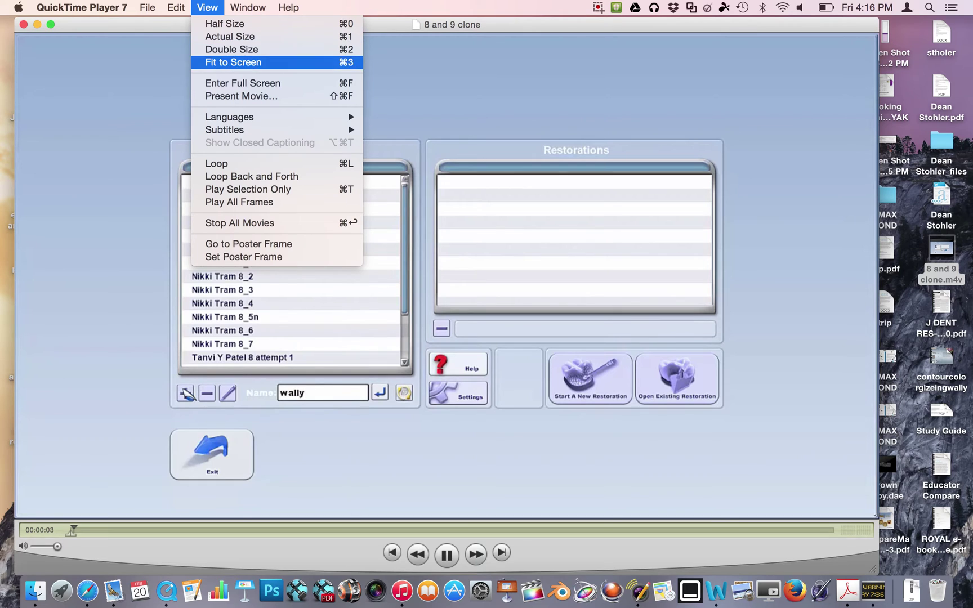
pyautogui.click(242, 97)
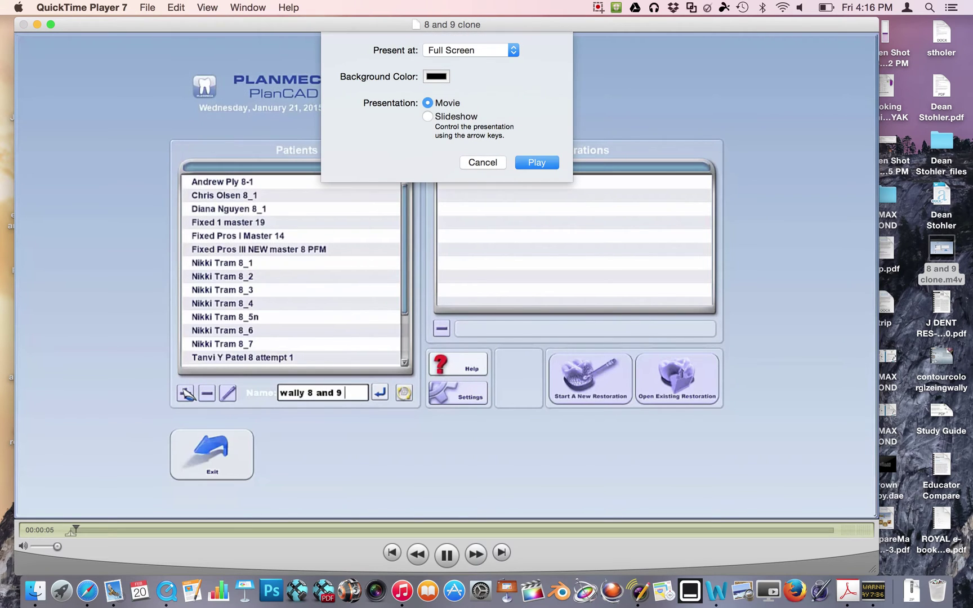
pyautogui.press('Return')
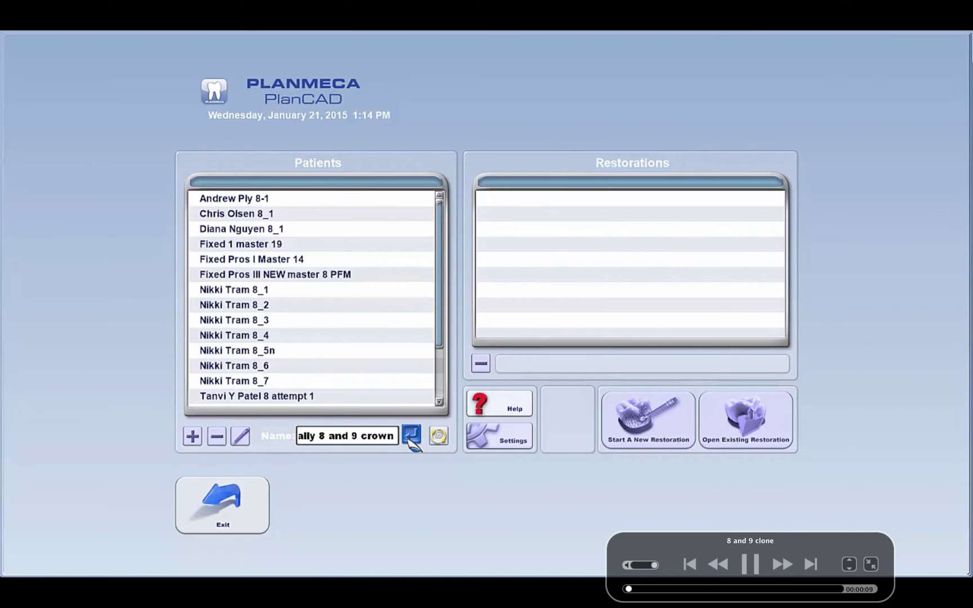
pyautogui.press('space')
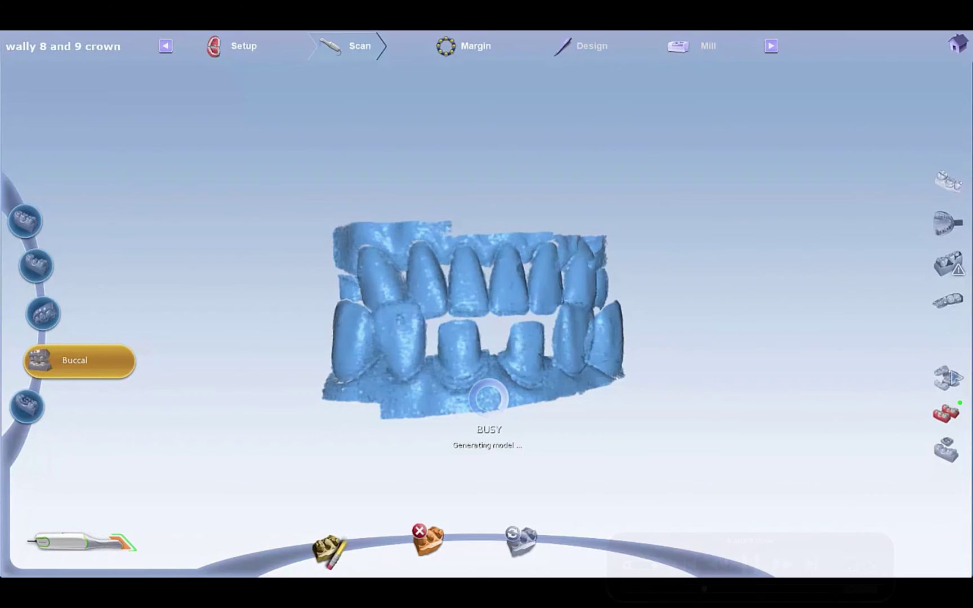
# - Outline the margin of the tooth 8 preparation all the way around with the Lasso tool
pyautogui.moveTo(829, 371)
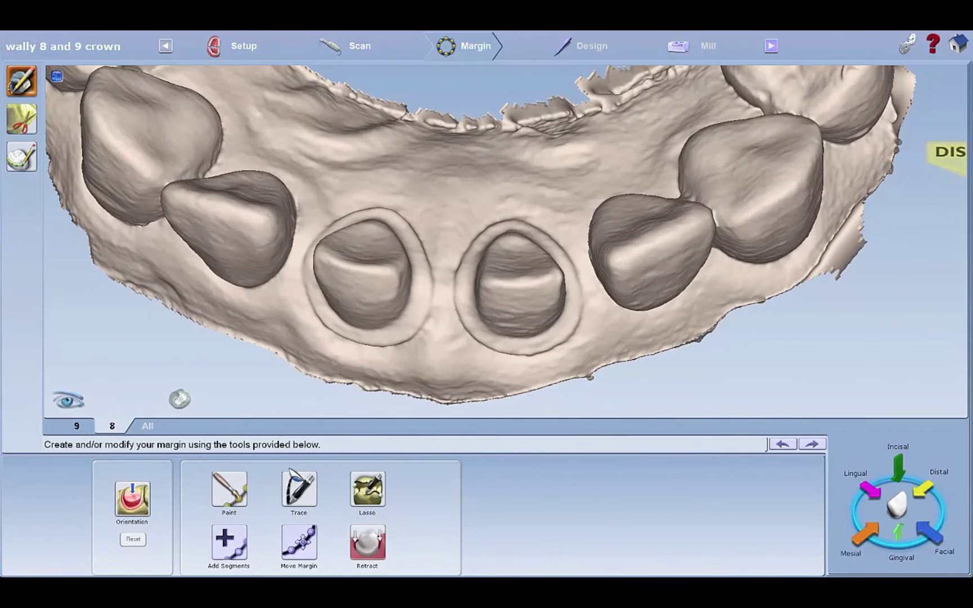
pyautogui.click(367, 476)
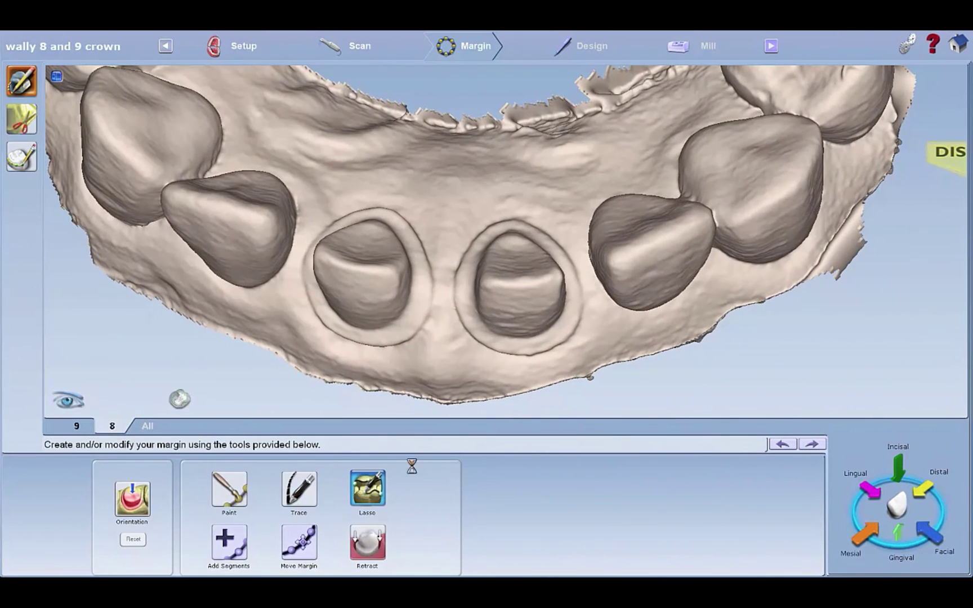
pyautogui.moveTo(537, 349); pyautogui.dragTo(580, 309)
pyautogui.moveTo(583, 260)
pyautogui.mouseDown()
pyautogui.moveTo(549, 228)
pyautogui.moveTo(479, 238)
pyautogui.moveTo(459, 304)
pyautogui.moveTo(510, 347)
pyautogui.mouseUp()
pyautogui.click(515, 351)
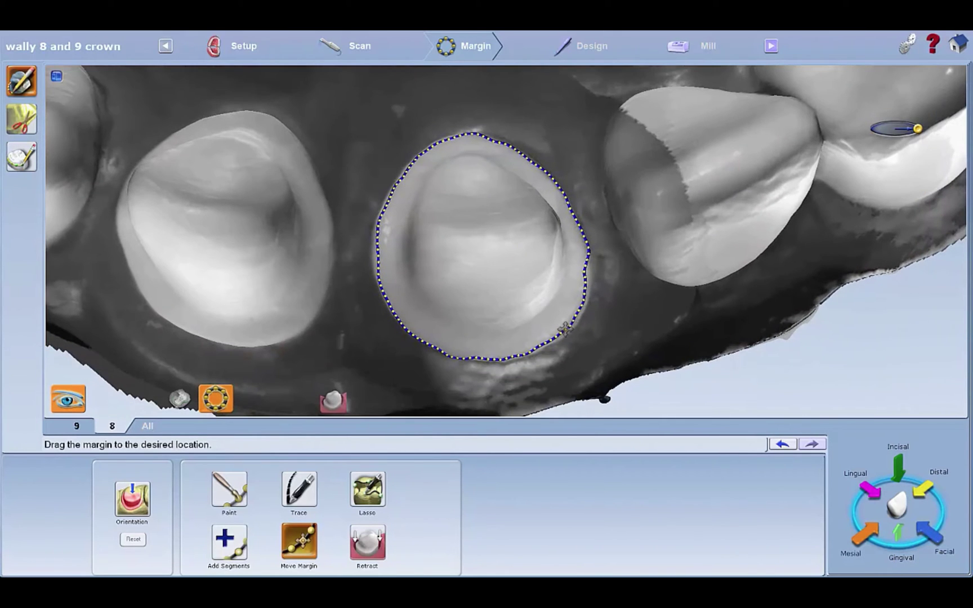
# - Move the distal part of tooth 8's margin onto the finish line and return the model to the plain stone display
pyautogui.moveTo(565, 329); pyautogui.dragTo(570, 331)
pyautogui.moveTo(584, 279); pyautogui.dragTo(591, 252)
pyautogui.click(77, 399)
pyautogui.moveTo(586, 304); pyautogui.dragTo(589, 277, button='middle')
# - Redraw the facial and distal section of tooth 8's margin with Add Segments
pyautogui.click(238, 534)
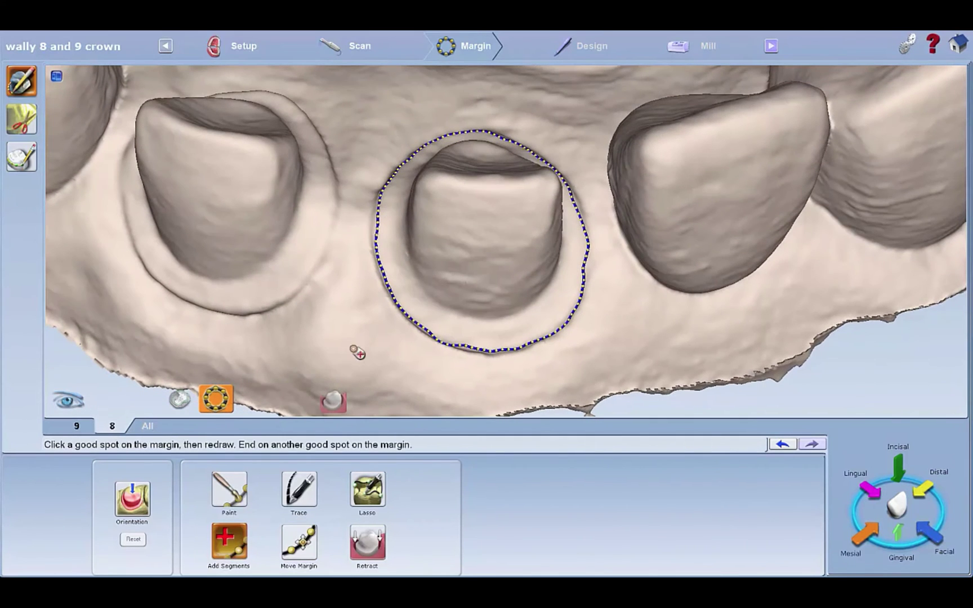
pyautogui.click(435, 338)
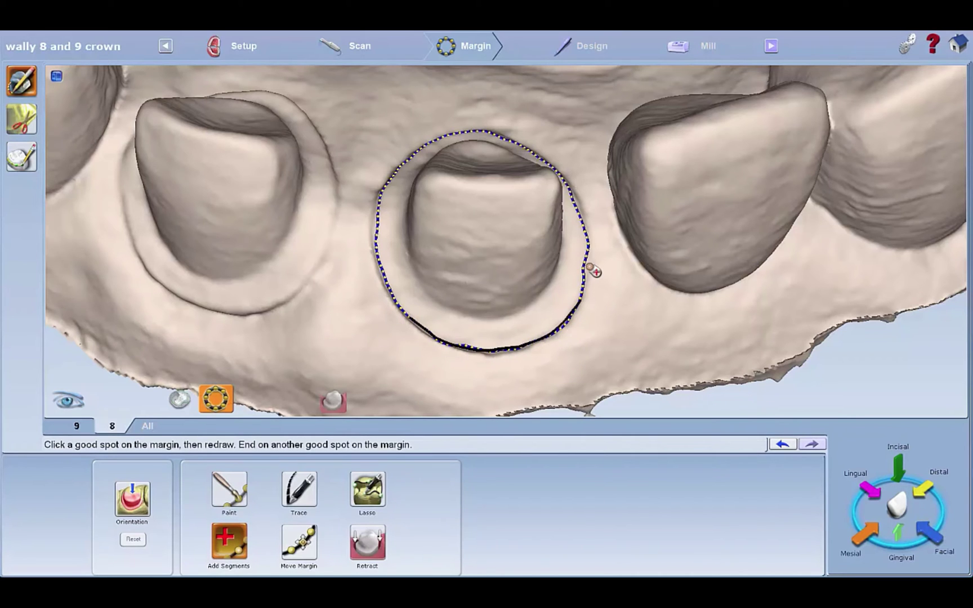
pyautogui.click(589, 236)
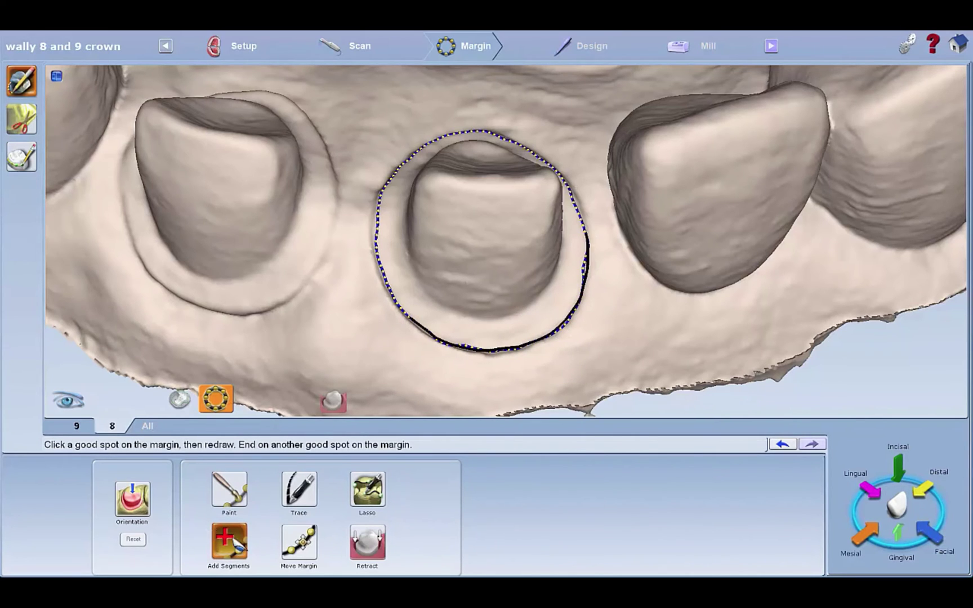
pyautogui.click(235, 540)
pyautogui.moveTo(615, 273); pyautogui.dragTo(613, 321)
pyautogui.click(229, 548)
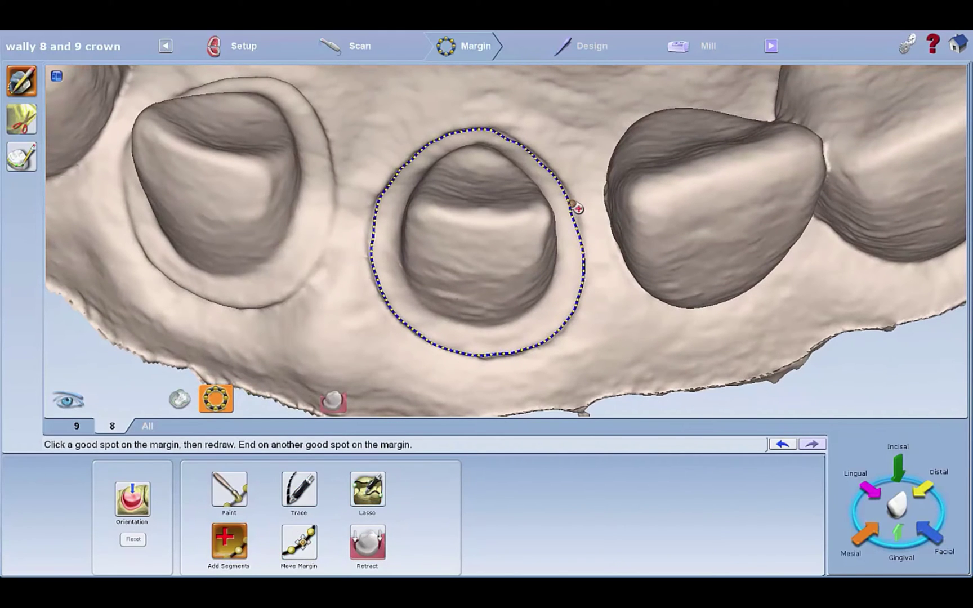
# - Fine-tune the distolingual part of tooth 8's margin with Move Margin
pyautogui.click(299, 541)
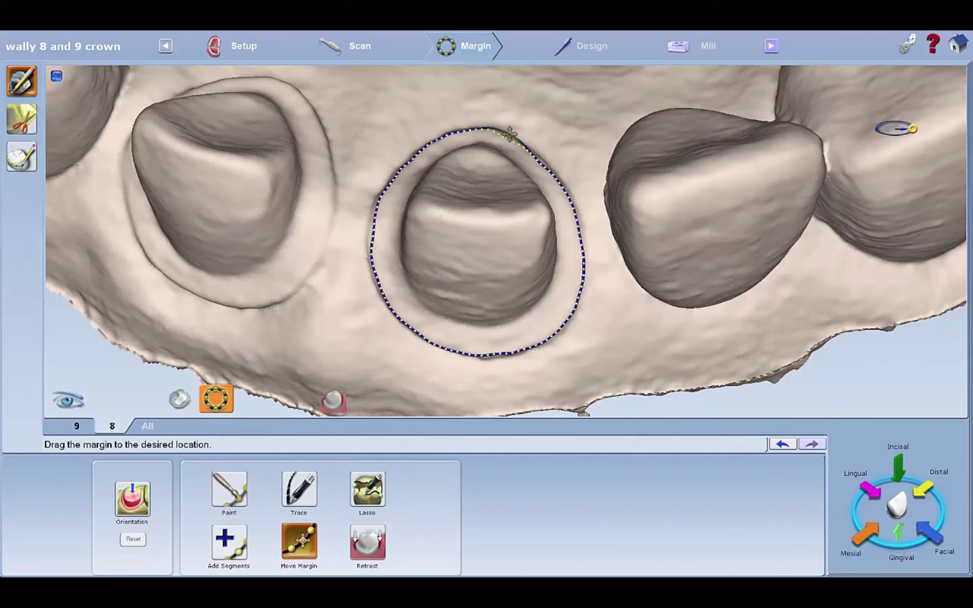
pyautogui.moveTo(508, 135); pyautogui.dragTo(510, 134)
pyautogui.moveTo(649, 157); pyautogui.dragTo(646, 150)
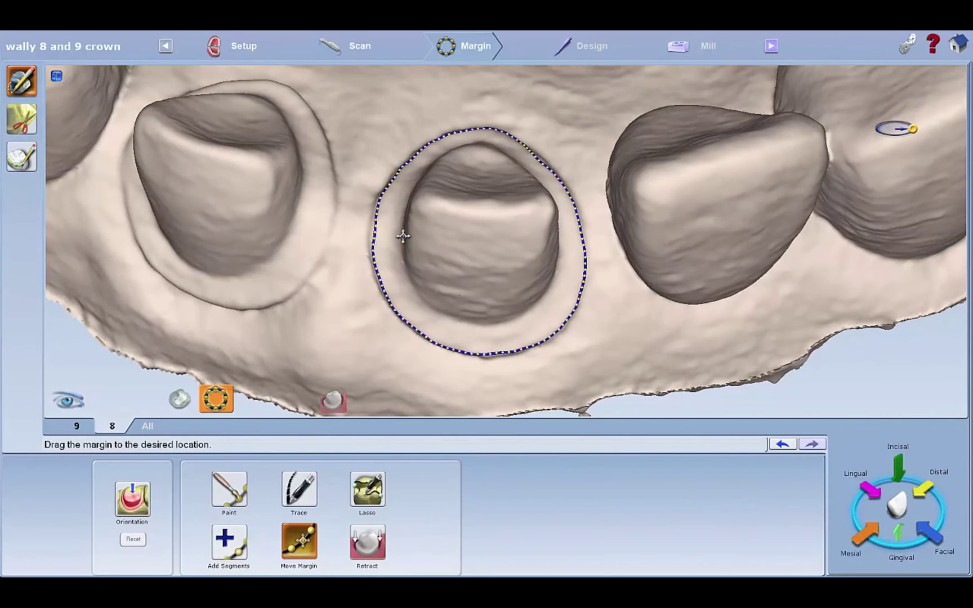
pyautogui.moveTo(504, 222); pyautogui.dragTo(589, 307)
# - Switch to tooth 9 and outline its preparation margin all the way around with the Lasso tool
pyautogui.click(90, 427)
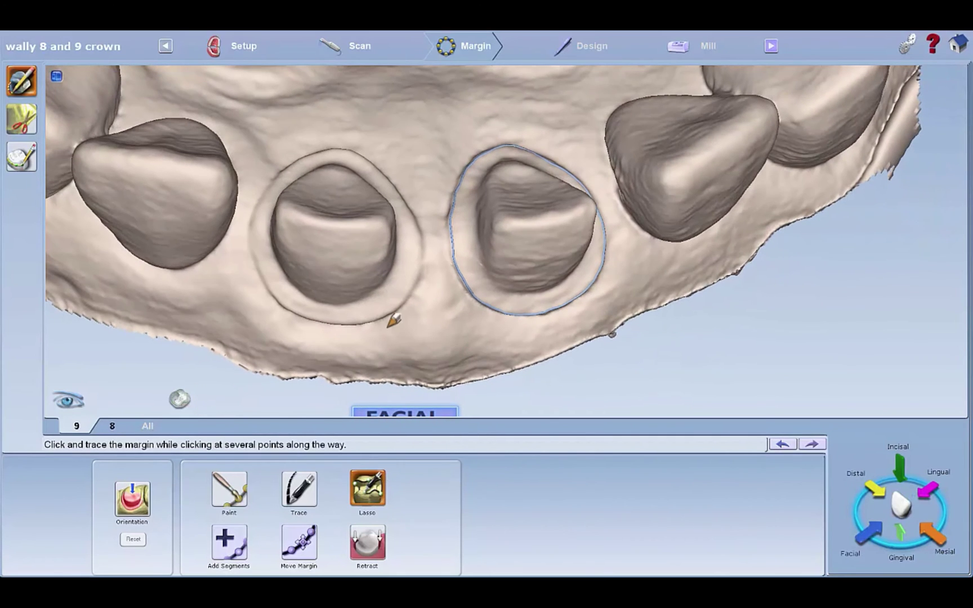
pyautogui.click(417, 229)
pyautogui.click(352, 152)
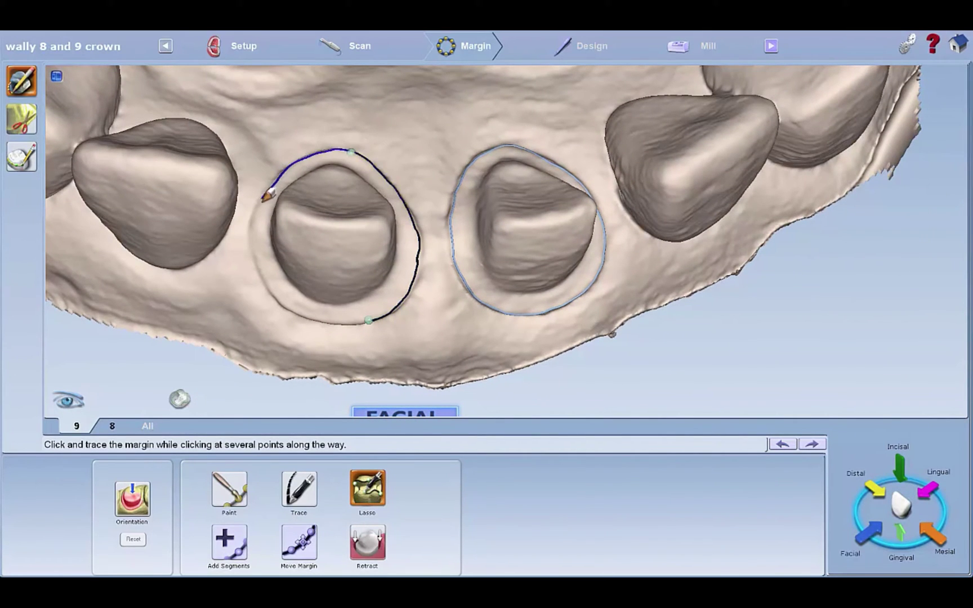
pyautogui.click(371, 320)
pyautogui.moveTo(255, 239); pyautogui.dragTo(252, 223)
# - Compare tooth 9's margin with the colour scan and move its mesial part onto the finish line
pyautogui.click(82, 399)
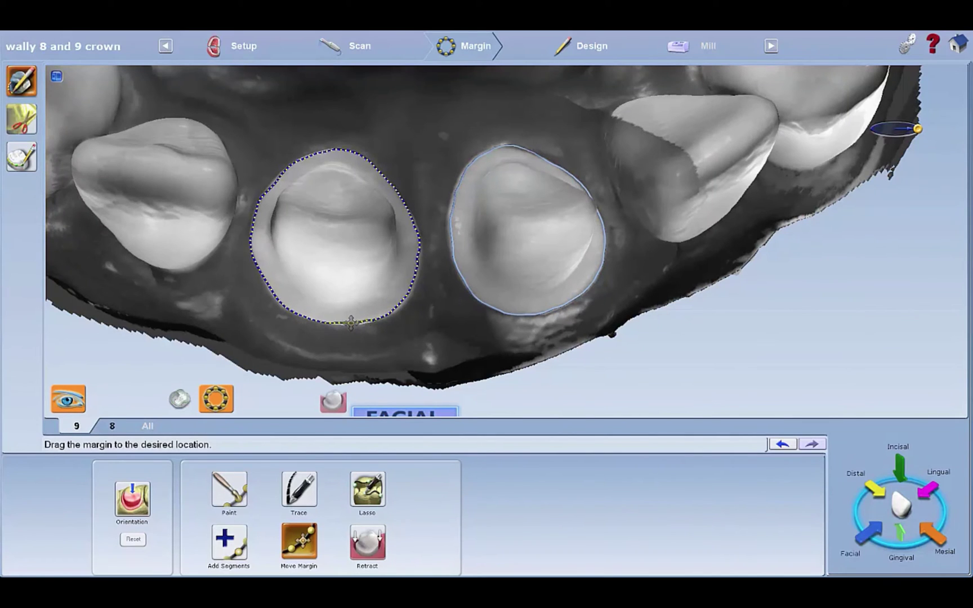
pyautogui.click(84, 404)
pyautogui.scroll(3, 434, 310)
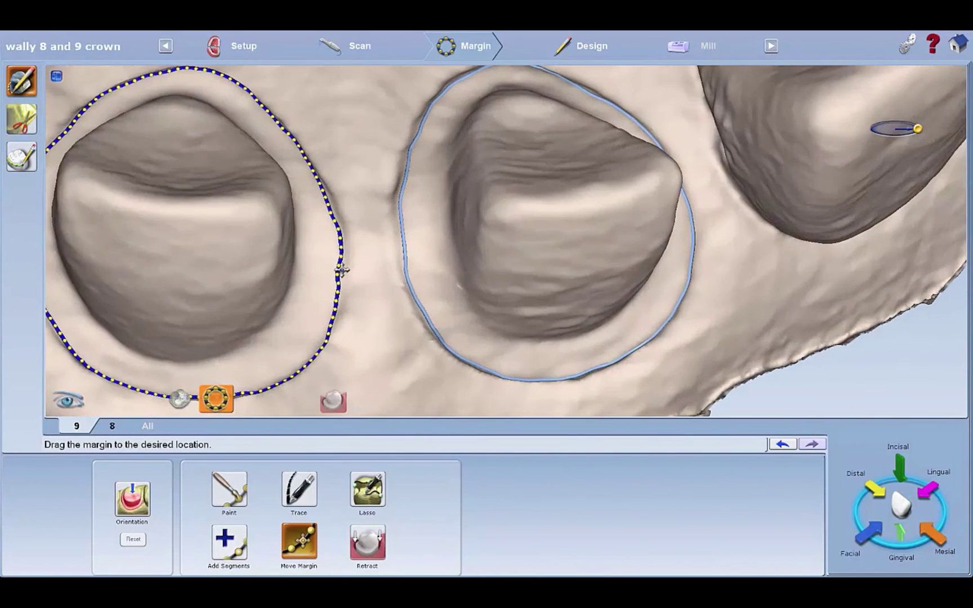
pyautogui.moveTo(342, 270); pyautogui.dragTo(340, 258)
pyautogui.moveTo(331, 212); pyautogui.dragTo(337, 225)
pyautogui.moveTo(358, 279); pyautogui.dragTo(407, 201, button='right')
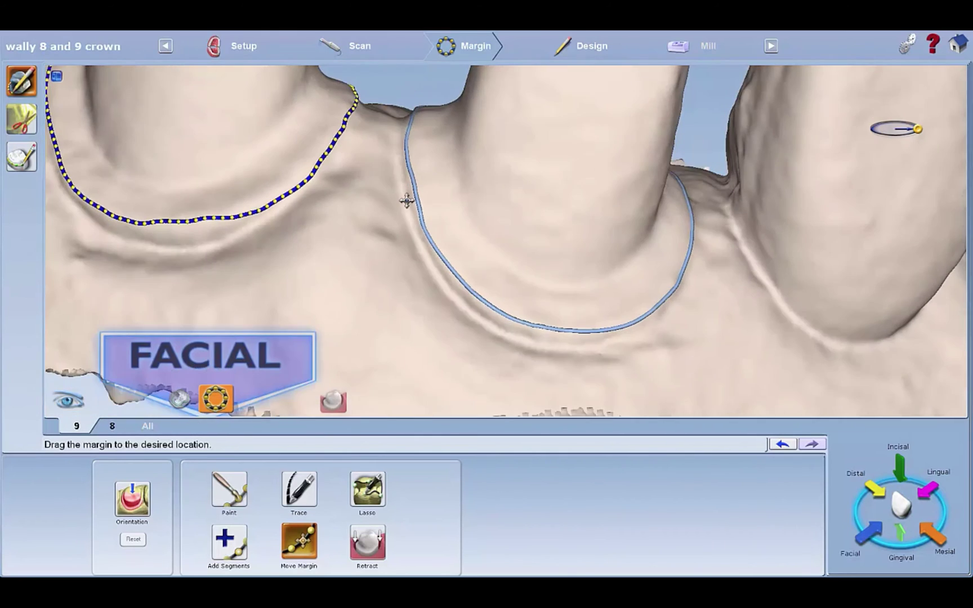
pyautogui.moveTo(241, 244); pyautogui.dragTo(373, 291, button='middle')
pyautogui.moveTo(374, 291); pyautogui.dragTo(308, 263, button='right')
pyautogui.moveTo(295, 248); pyautogui.dragTo(293, 256)
pyautogui.moveTo(277, 381); pyautogui.dragTo(426, 280, button='right')
# - Redraw the lingual and mesial section of tooth 8's margin with Add Segments and inspect both preparations from the facial side
pyautogui.click(112, 426)
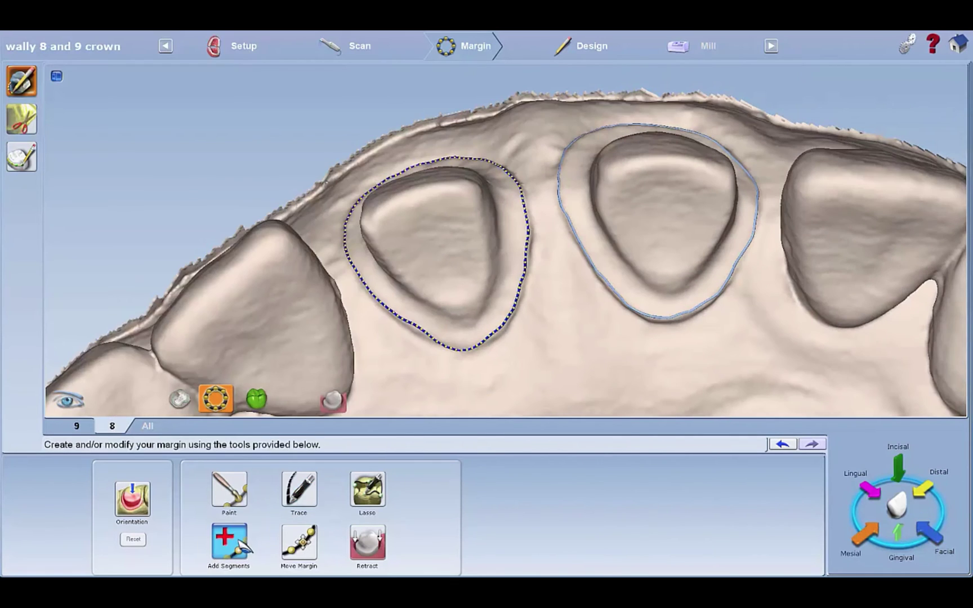
pyautogui.click(229, 540)
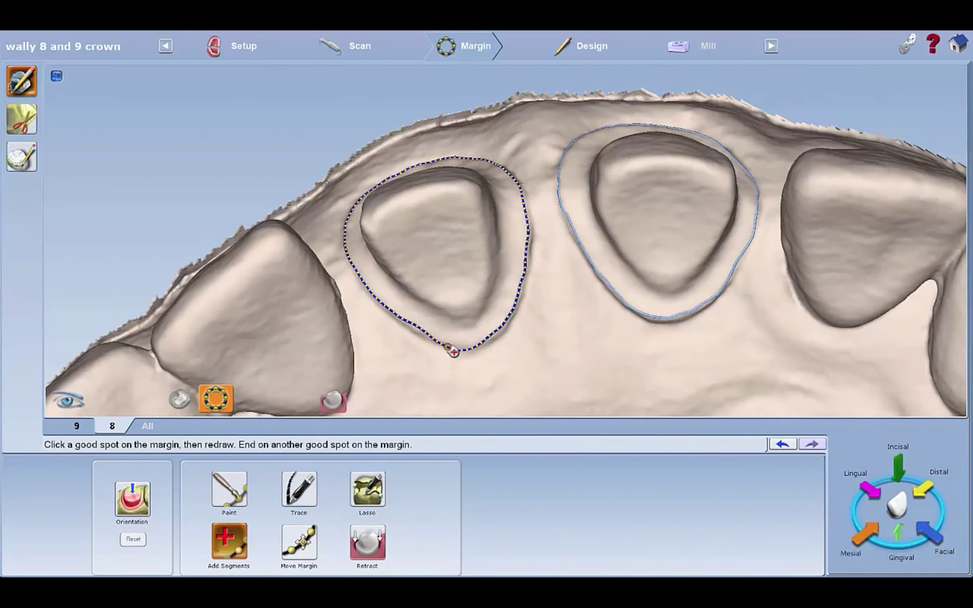
pyautogui.moveTo(453, 352); pyautogui.dragTo(471, 352)
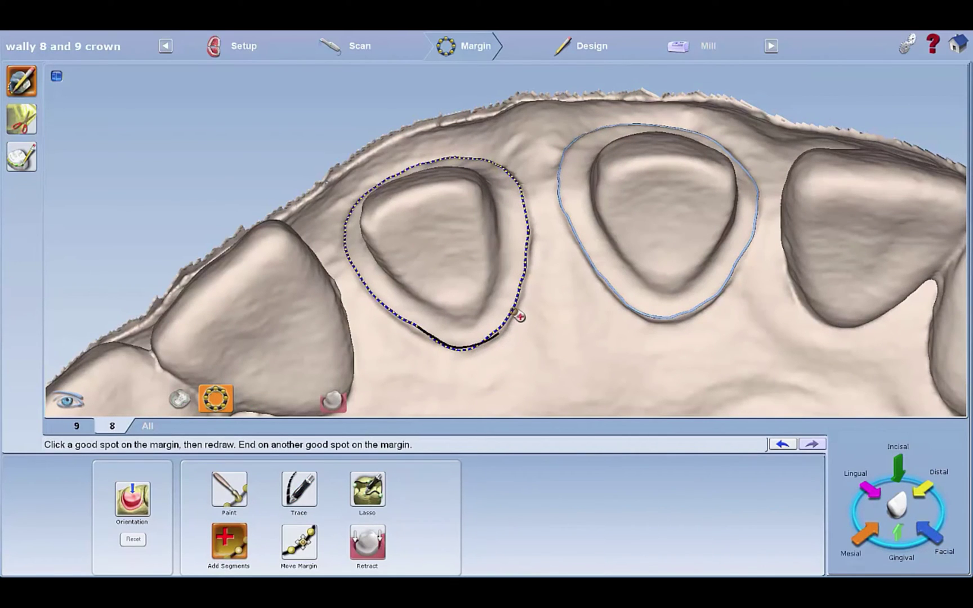
pyautogui.moveTo(514, 313)
pyautogui.mouseDown()
pyautogui.moveTo(529, 284)
pyautogui.moveTo(529, 239)
pyautogui.mouseUp()
pyautogui.click(246, 542)
pyautogui.moveTo(608, 319); pyautogui.dragTo(606, 325)
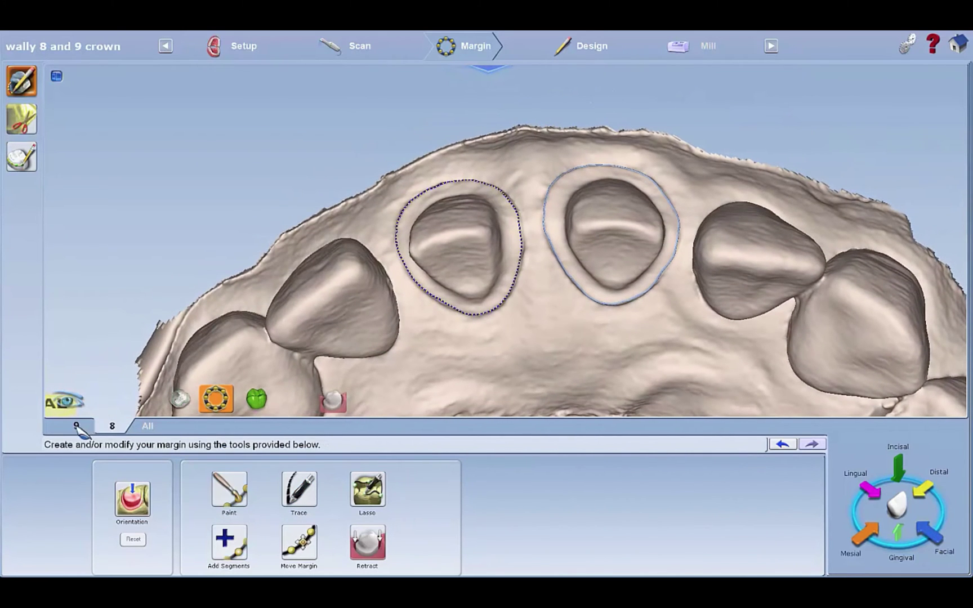
pyautogui.click(488, 68)
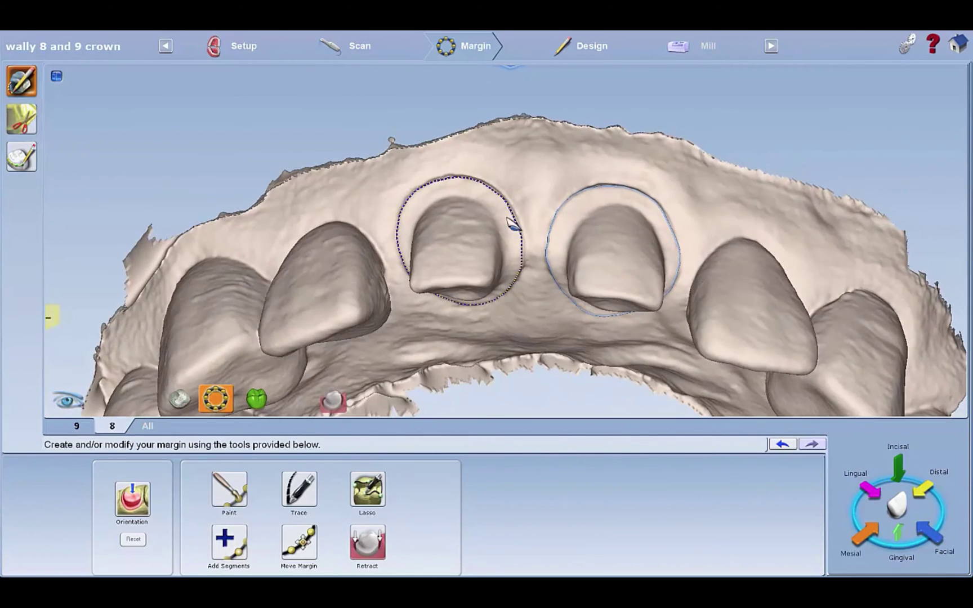
pyautogui.moveTo(351, 309); pyautogui.dragTo(194, 106)
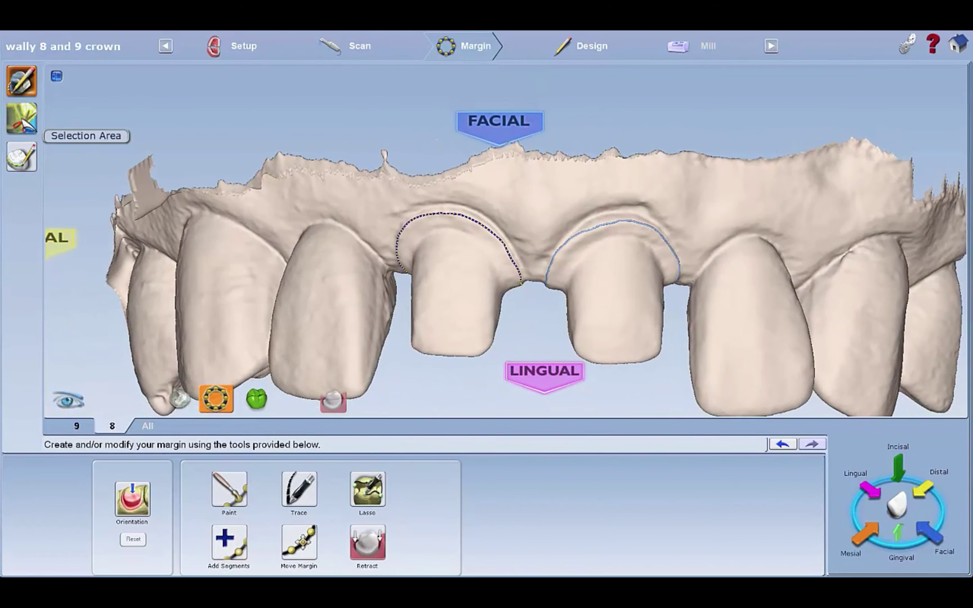
# - Trace a closed PreOp curve around tooth 8 on the pre-operative model, following its facial gumline, contacts and lingual outline
pyautogui.click(21, 155)
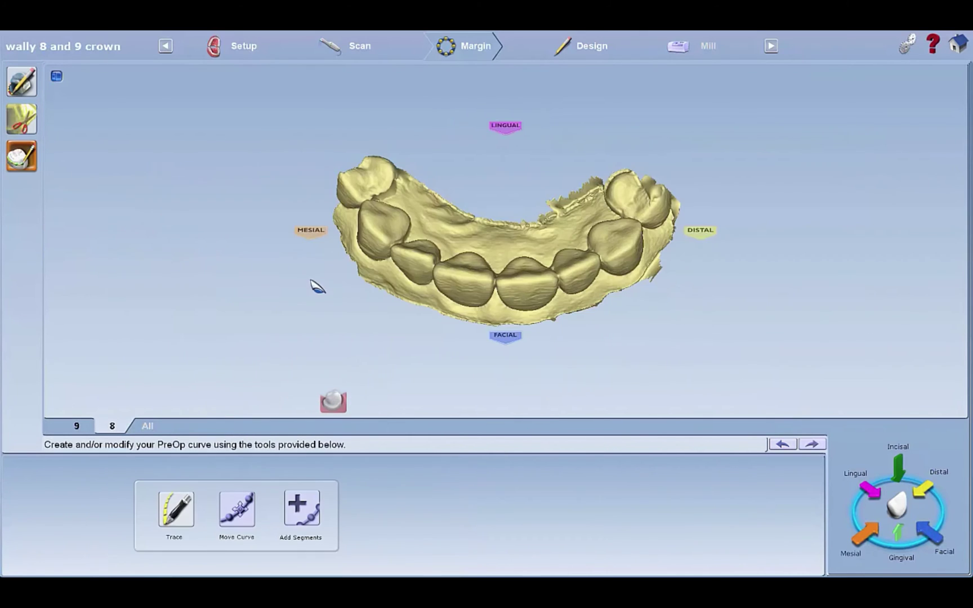
pyautogui.moveTo(530, 345); pyautogui.dragTo(524, 279)
pyautogui.click(176, 508)
pyautogui.click(567, 197)
pyautogui.moveTo(566, 235); pyautogui.dragTo(432, 184, button='right')
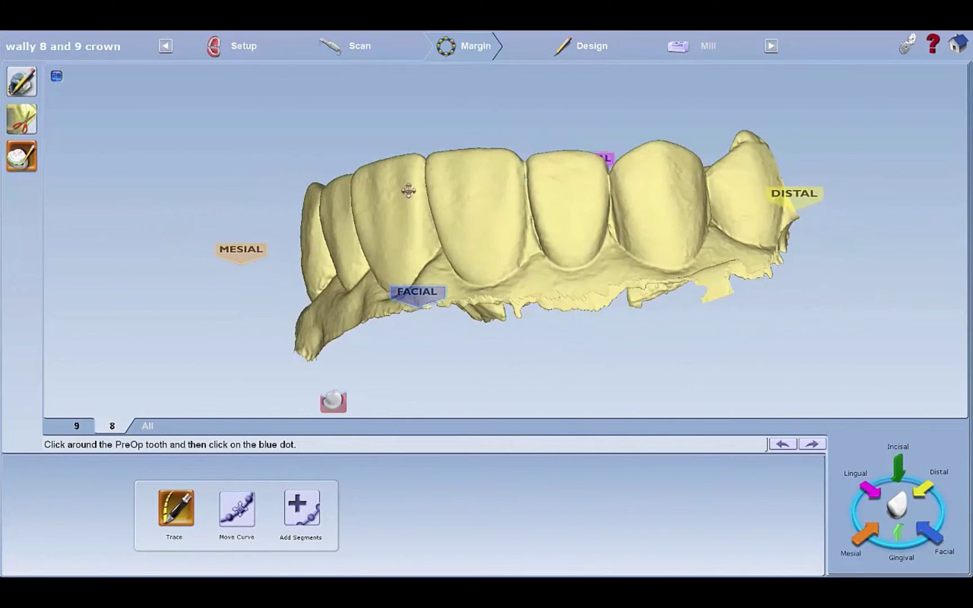
pyautogui.scroll(3, 544, 169)
pyautogui.click(535, 168)
pyautogui.click(534, 203)
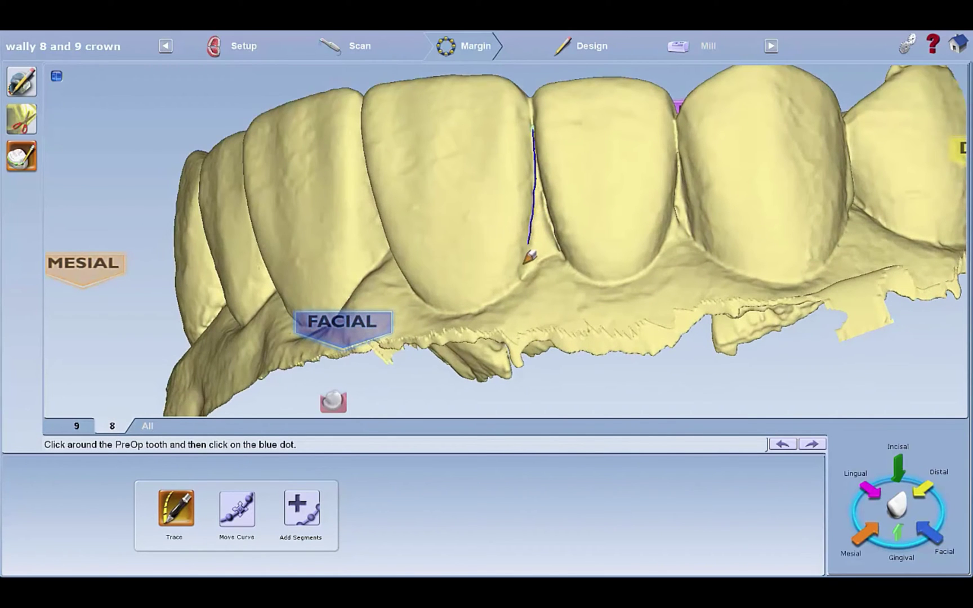
pyautogui.moveTo(483, 296); pyautogui.dragTo(600, 273, button='right')
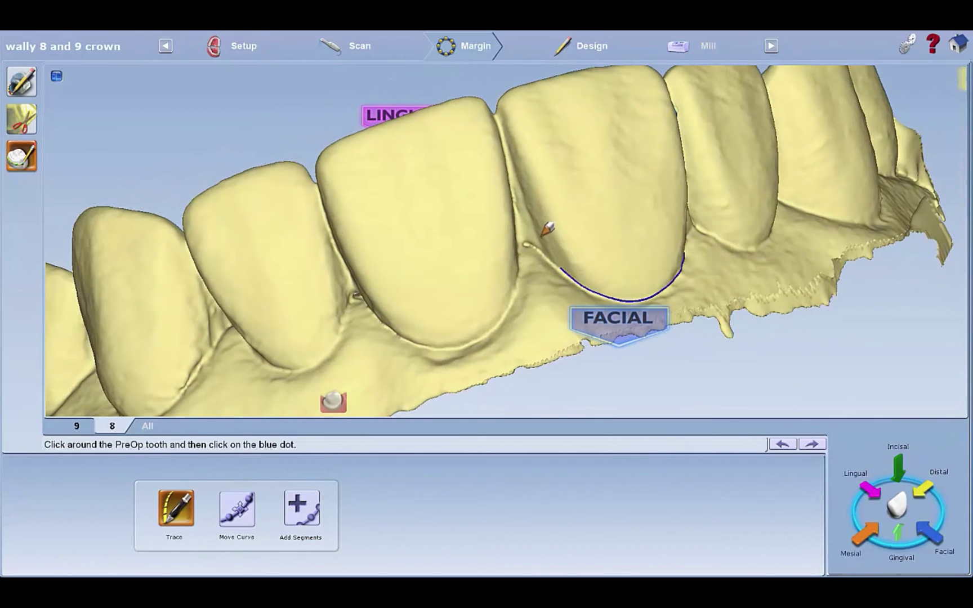
pyautogui.moveTo(634, 132)
pyautogui.mouseDown(button='middle')
pyautogui.moveTo(636, 306)
pyautogui.moveTo(529, 318)
pyautogui.moveTo(628, 384)
pyautogui.moveTo(618, 369)
pyautogui.mouseUp(button='middle')
pyautogui.moveTo(597, 216); pyautogui.dragTo(566, 240, button='middle')
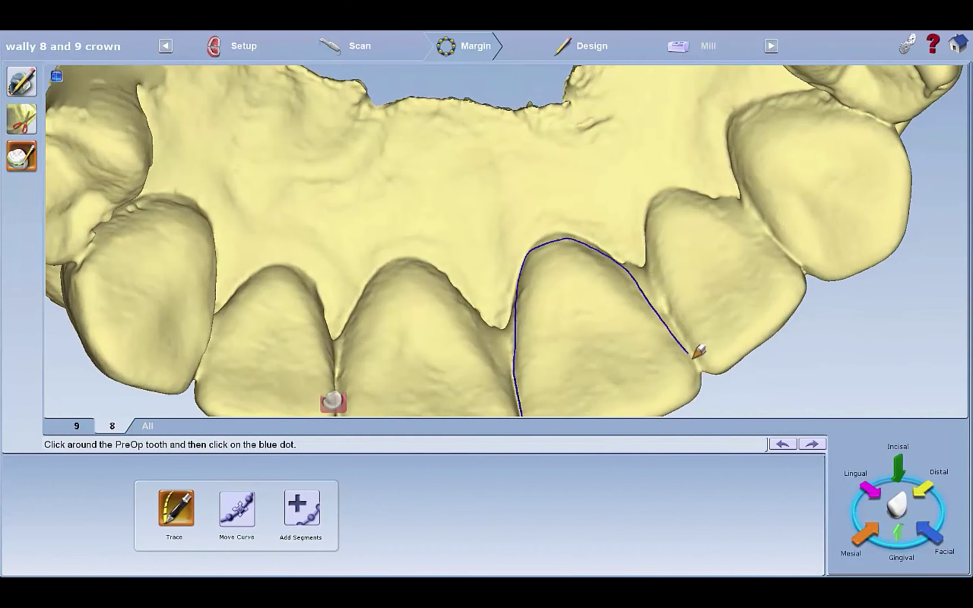
pyautogui.moveTo(704, 358); pyautogui.dragTo(647, 214, button='middle')
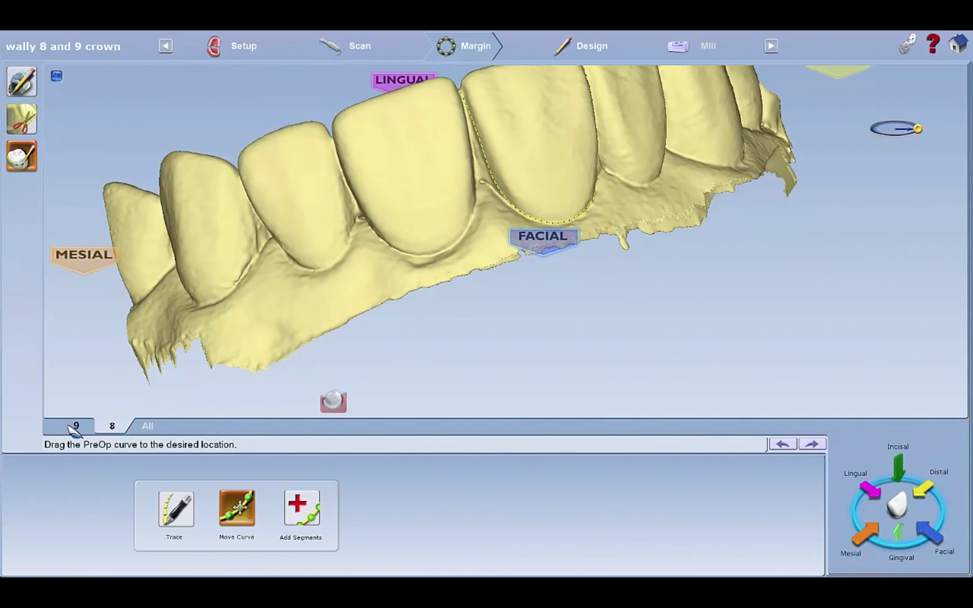
# - Switch to tooth 9 and trace a closed PreOp curve along its mesial contact, facial gumline, distal contact and lingual outline
pyautogui.click(74, 427)
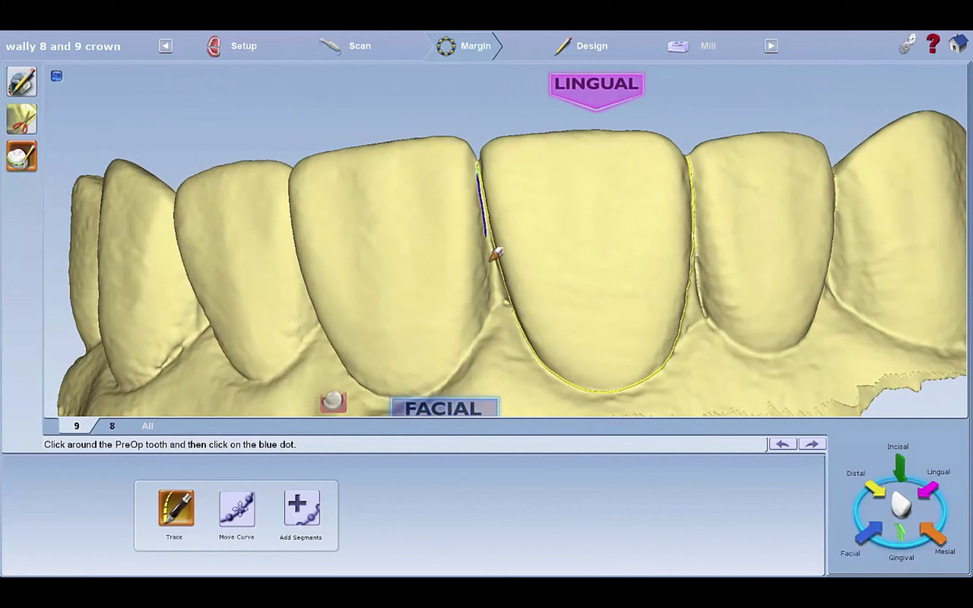
pyautogui.moveTo(431, 390); pyautogui.dragTo(541, 360, button='middle')
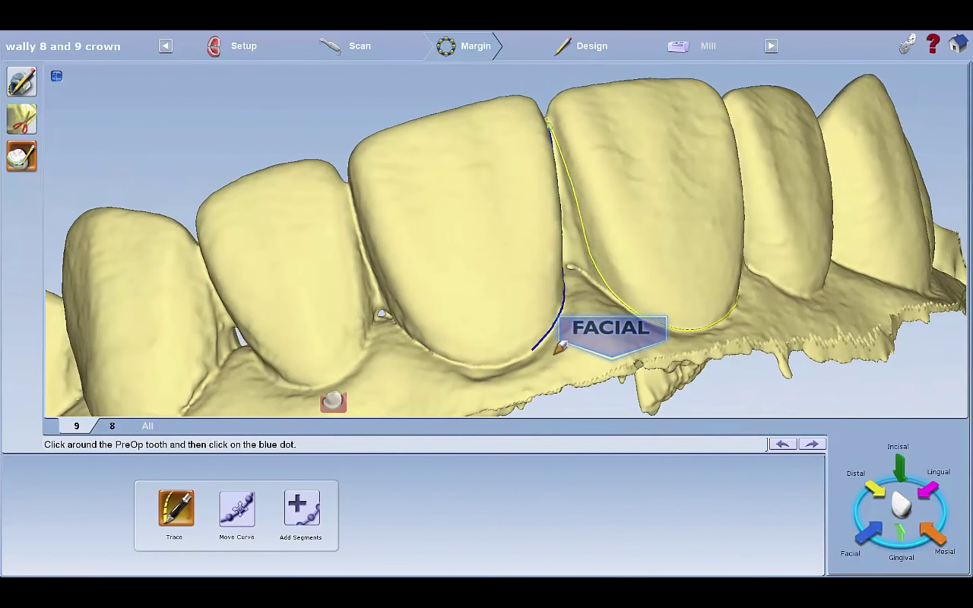
pyautogui.moveTo(429, 333); pyautogui.dragTo(555, 344, button='middle')
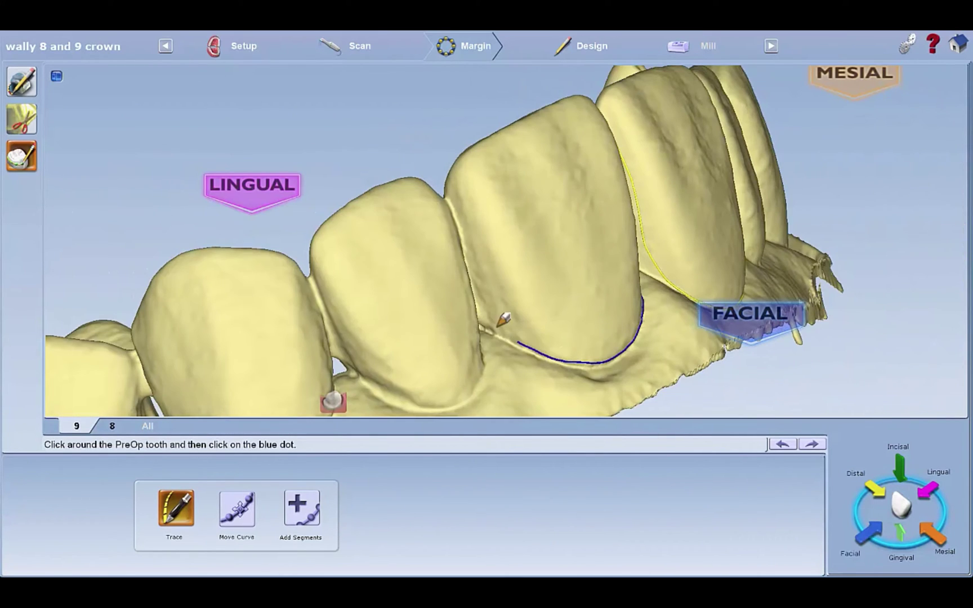
pyautogui.moveTo(459, 210); pyautogui.dragTo(643, 360, button='middle')
pyautogui.moveTo(546, 261); pyautogui.dragTo(649, 339, button='middle')
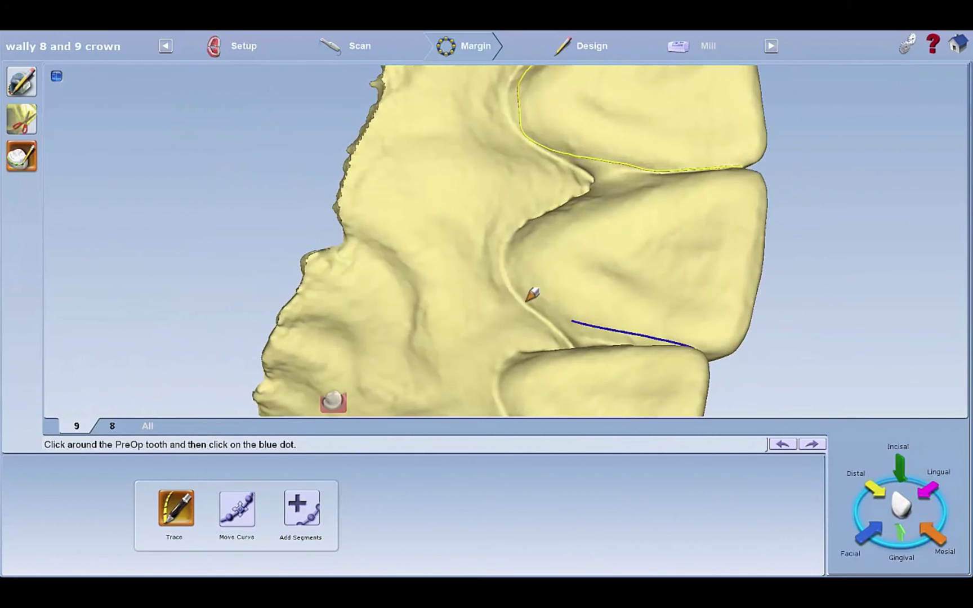
pyautogui.moveTo(532, 208); pyautogui.dragTo(556, 196, button='middle')
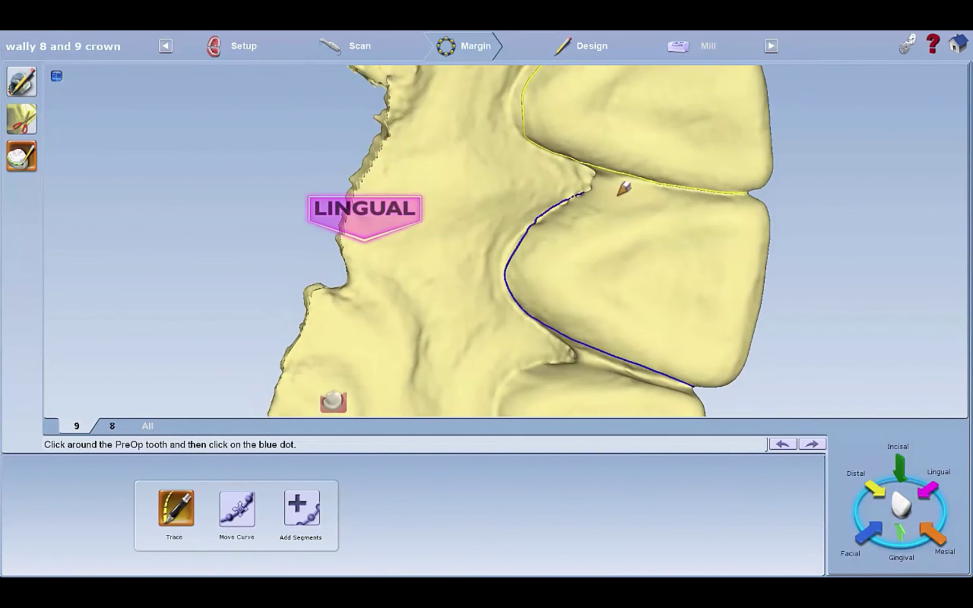
pyautogui.moveTo(714, 190); pyautogui.dragTo(629, 183, button='middle')
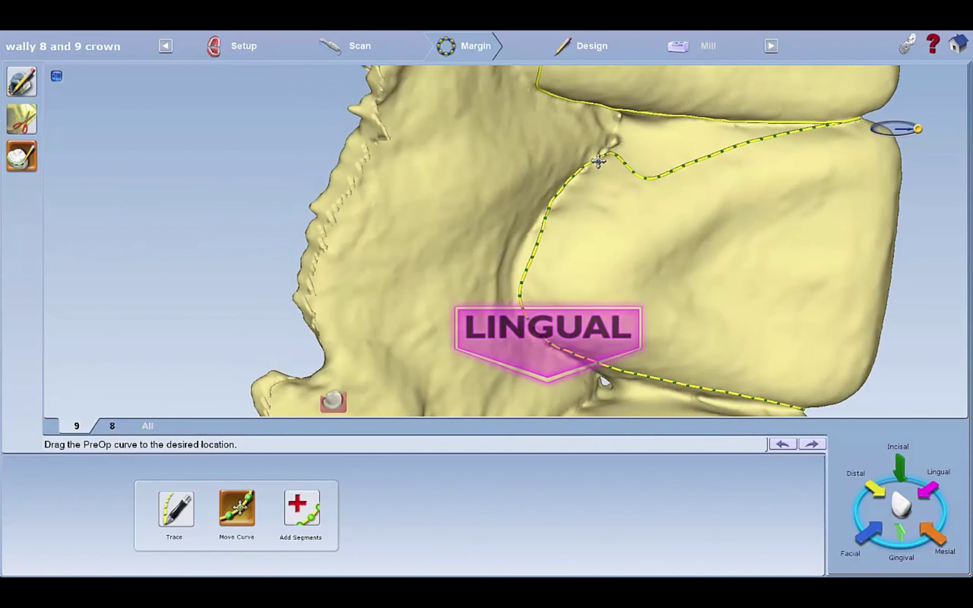
# - Move the mesiolingual part of tooth 9's PreOp curve off the papilla onto the tooth surface and check the curve from the incisal side
pyautogui.moveTo(598, 161); pyautogui.dragTo(597, 192)
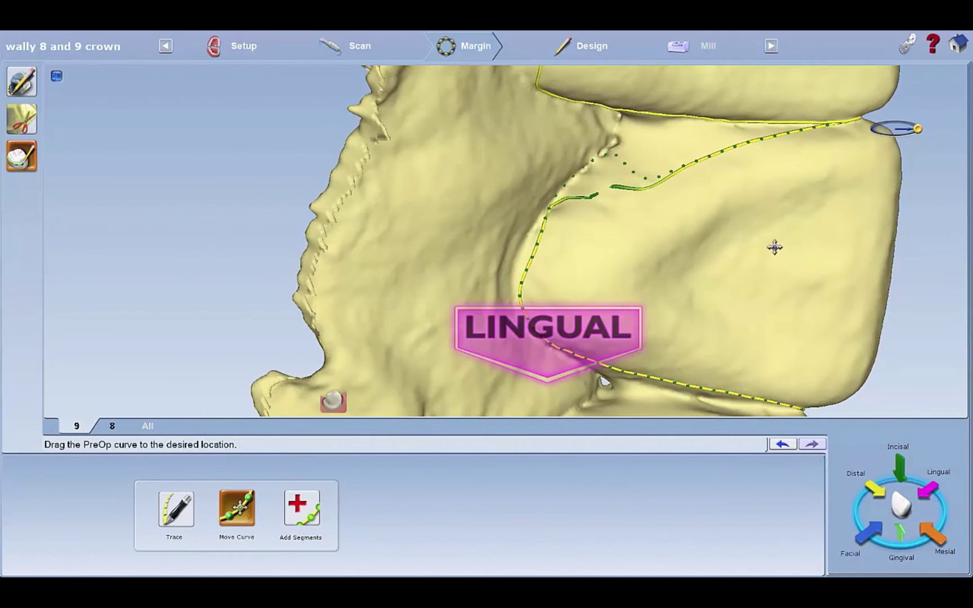
pyautogui.moveTo(605, 144); pyautogui.dragTo(617, 232, button='middle')
pyautogui.scroll(-3, 616, 232)
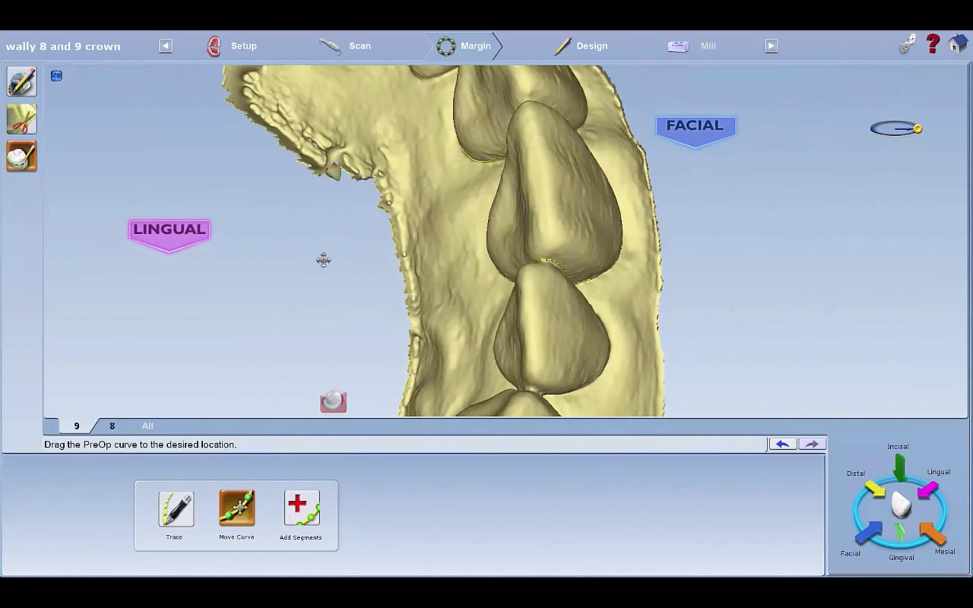
pyautogui.moveTo(324, 261); pyautogui.dragTo(562, 98, button='middle')
# - Go to the Design stage, inspect tooth 9's PreOp crown proposal from the incisal and facial sides, and apply it
pyautogui.click(590, 51)
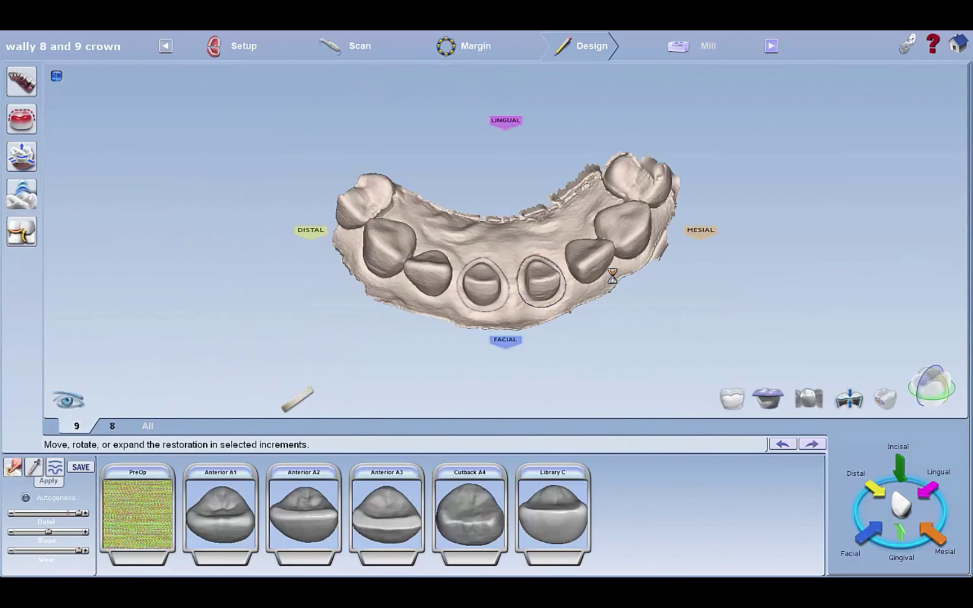
pyautogui.moveTo(439, 32); pyautogui.dragTo(541, 295, button='middle')
pyautogui.moveTo(507, 272); pyautogui.dragTo(498, 257)
pyautogui.moveTo(497, 255); pyautogui.dragTo(391, 246, button='middle')
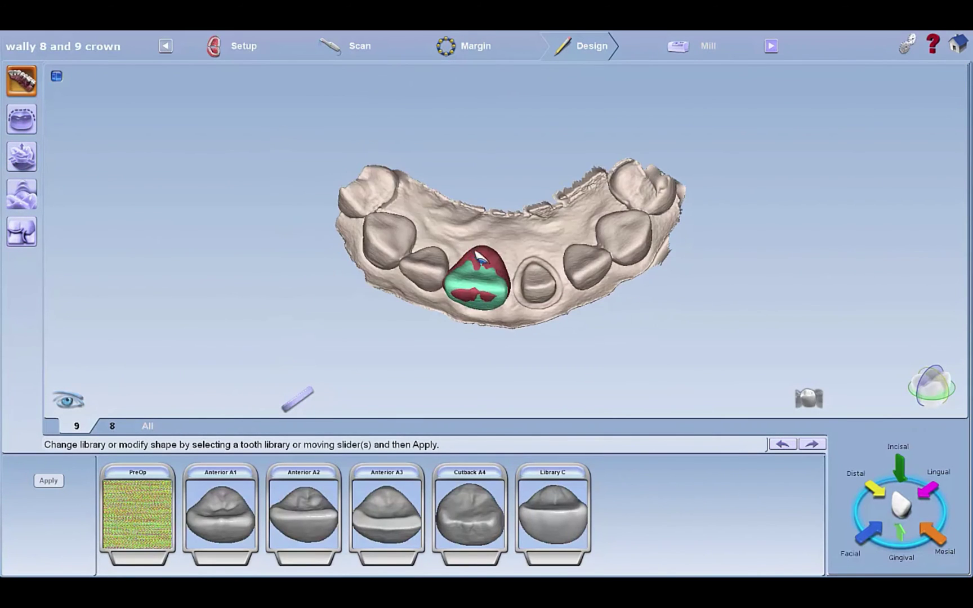
pyautogui.moveTo(479, 259); pyautogui.dragTo(602, 145, button='middle')
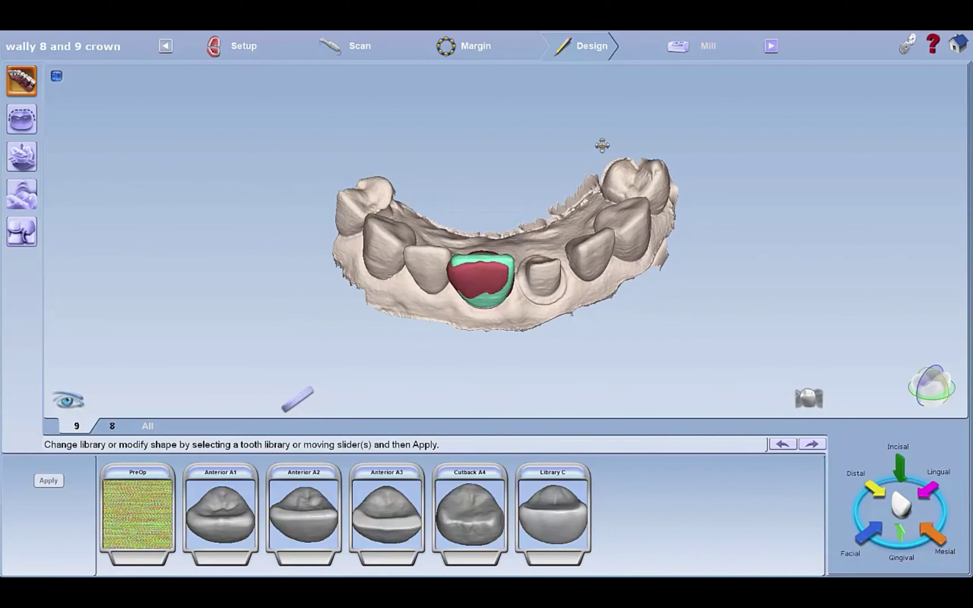
pyautogui.click(58, 481)
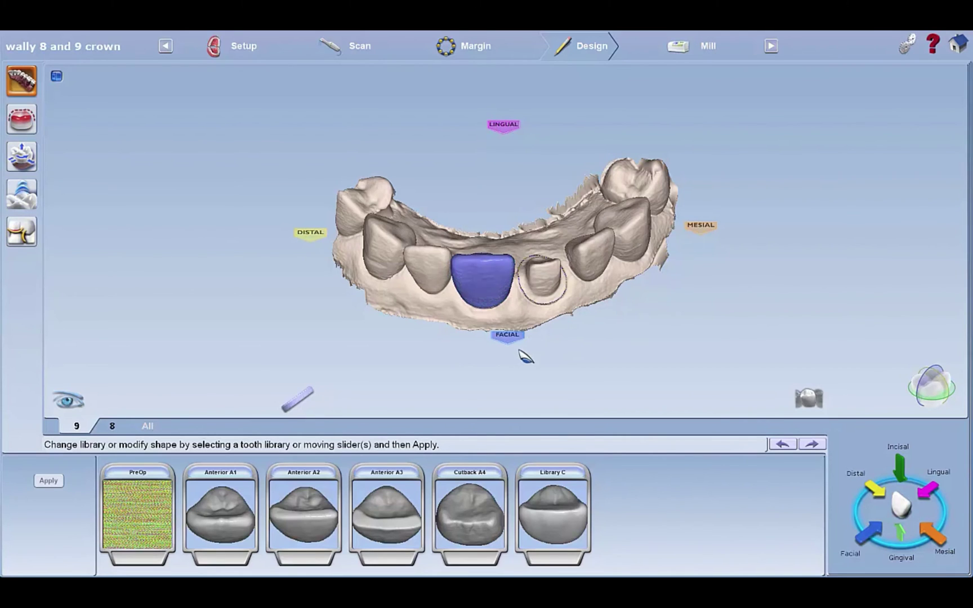
# - Switch to tooth 8, inspect its PreOp crown proposal from the facial and incisal sides, and apply it
pyautogui.click(115, 426)
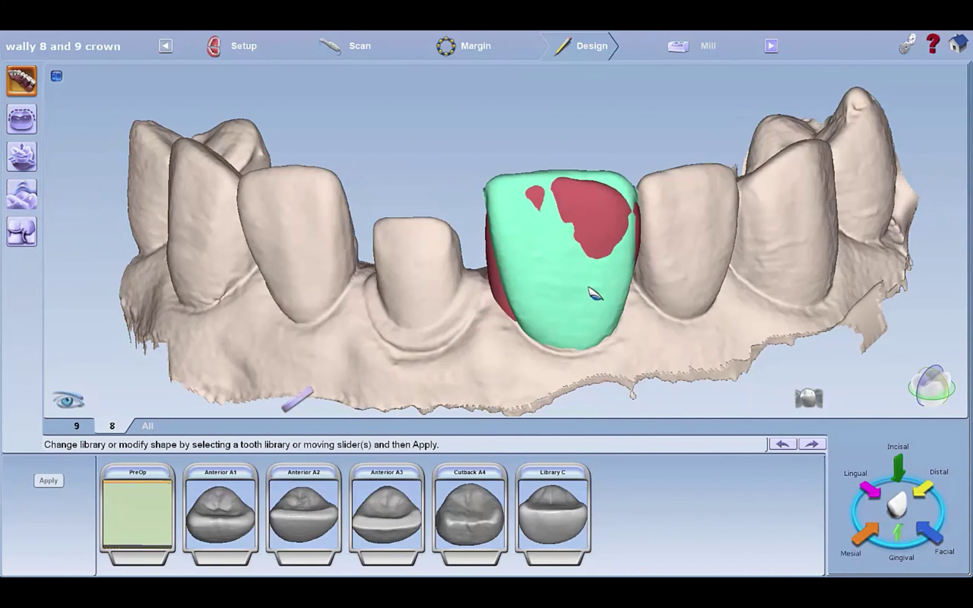
pyautogui.moveTo(594, 293); pyautogui.dragTo(549, 326, button='middle')
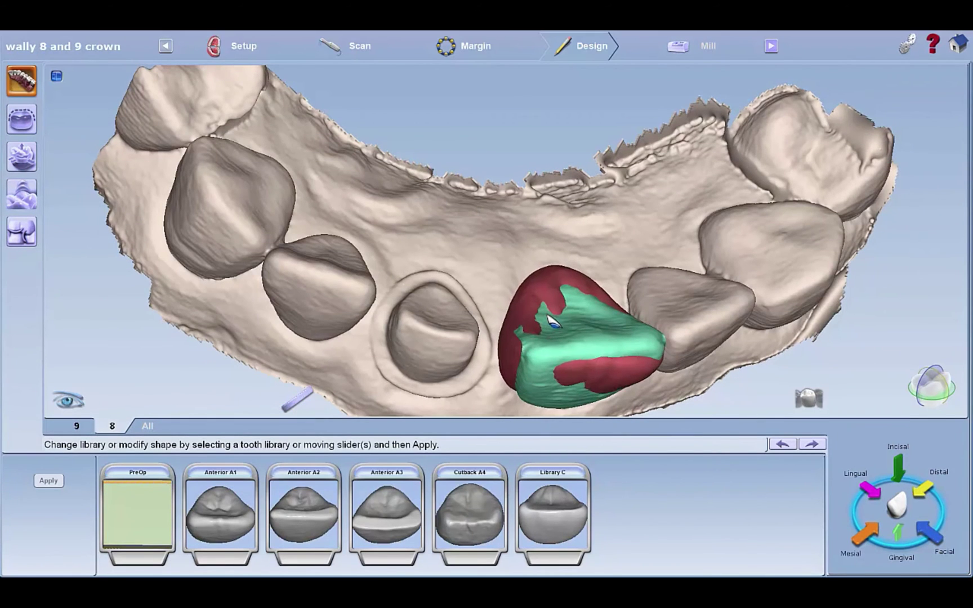
pyautogui.moveTo(521, 134); pyautogui.dragTo(444, 352, button='middle')
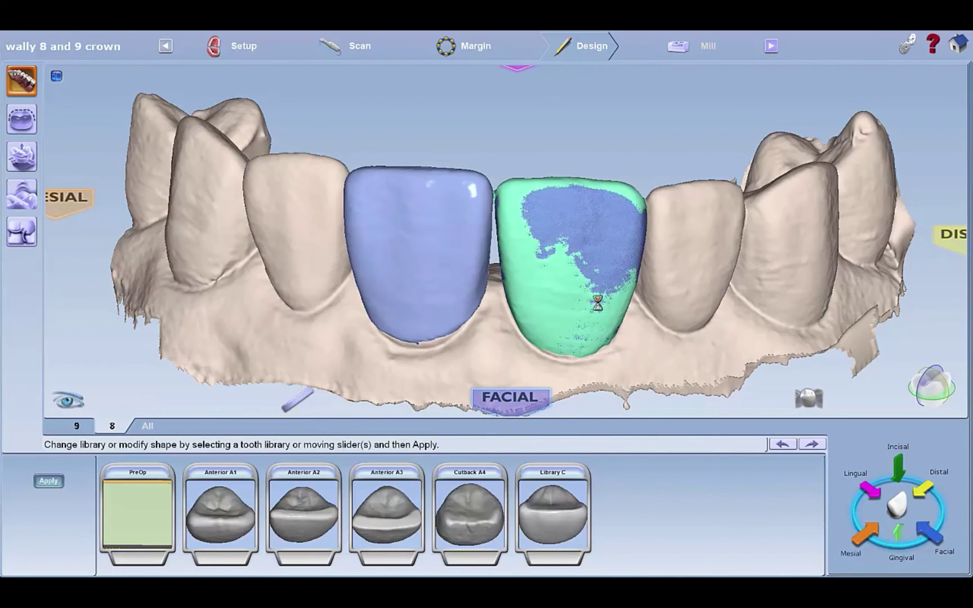
# - Reshape the mesial and distal contacts and incisal corners of both crowns with the Rubber Tooth tool, working on all restorations together
pyautogui.click(21, 194)
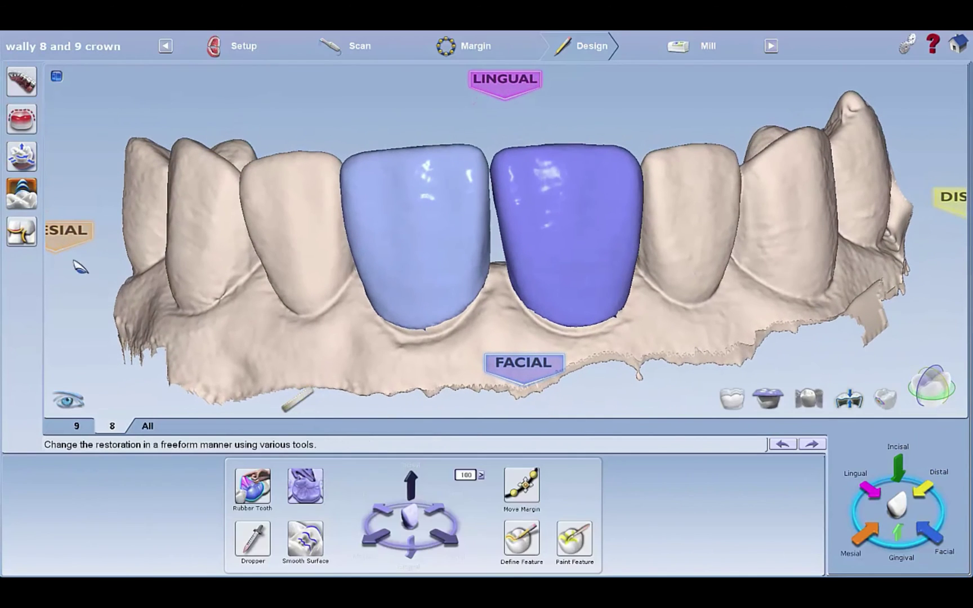
pyautogui.click(252, 484)
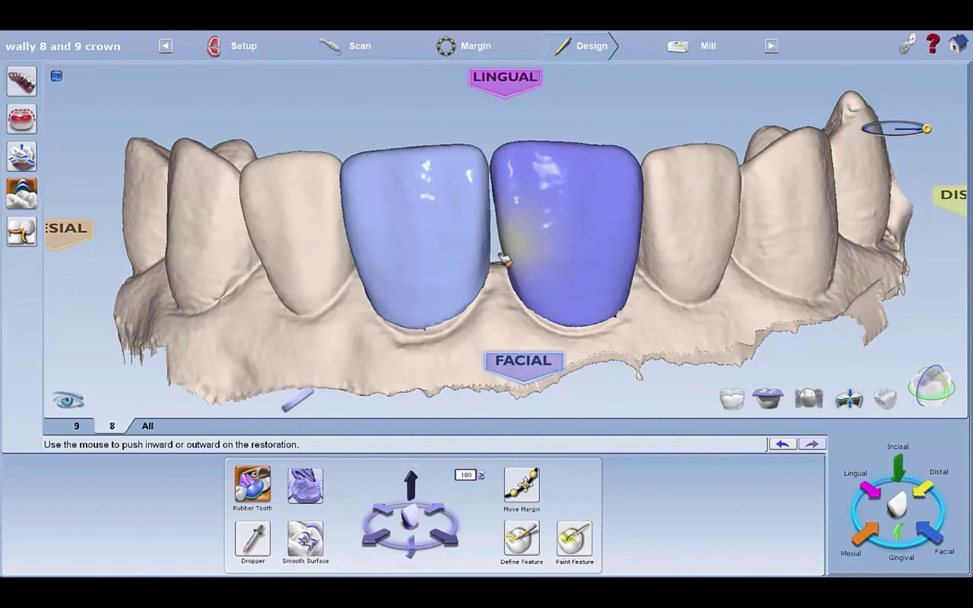
pyautogui.click(149, 427)
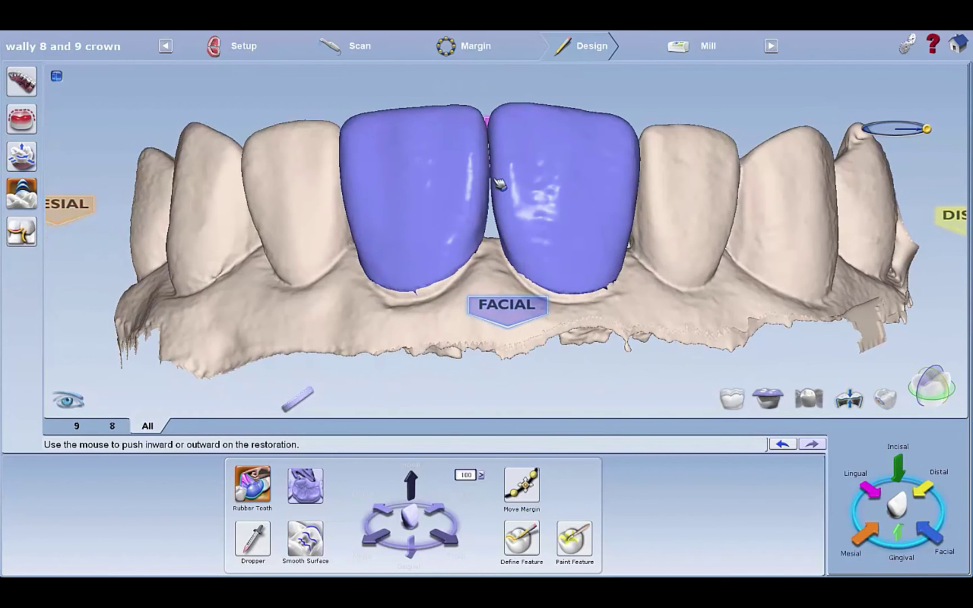
pyautogui.moveTo(538, 248)
pyautogui.mouseDown(button='middle')
pyautogui.moveTo(395, 284)
pyautogui.moveTo(338, 272)
pyautogui.mouseUp(button='middle')
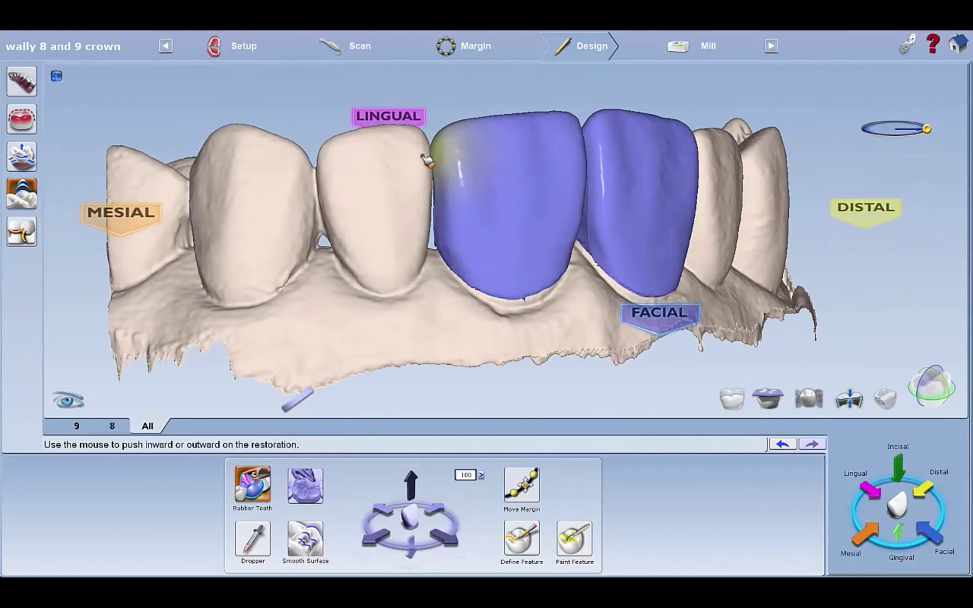
pyautogui.moveTo(440, 210)
pyautogui.mouseDown(button='middle')
pyautogui.moveTo(279, 169)
pyautogui.moveTo(628, 255)
pyautogui.moveTo(567, 189)
pyautogui.mouseUp(button='middle')
pyautogui.moveTo(646, 222); pyautogui.dragTo(505, 249, button='middle')
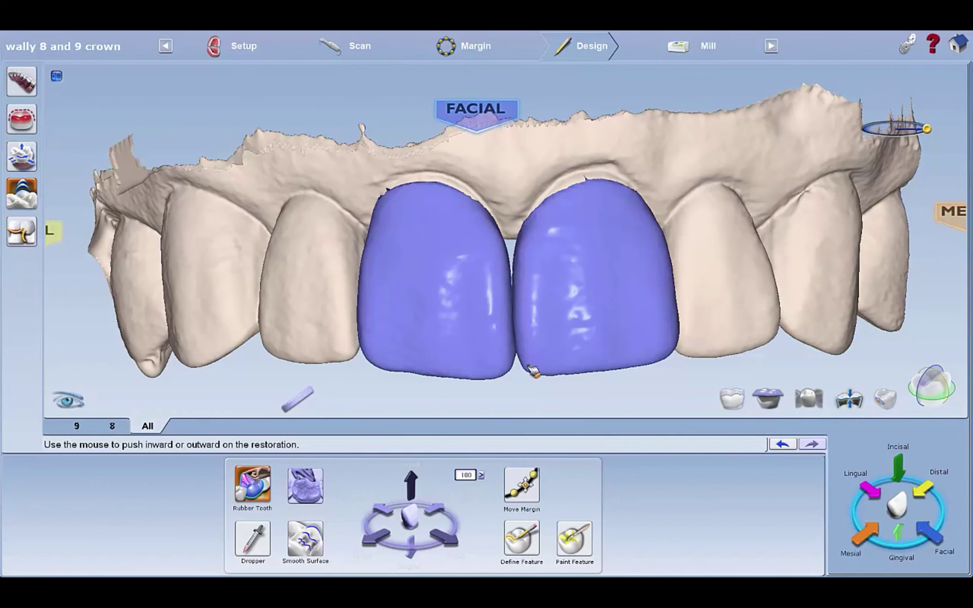
pyautogui.moveTo(527, 376); pyautogui.dragTo(698, 287, button='middle')
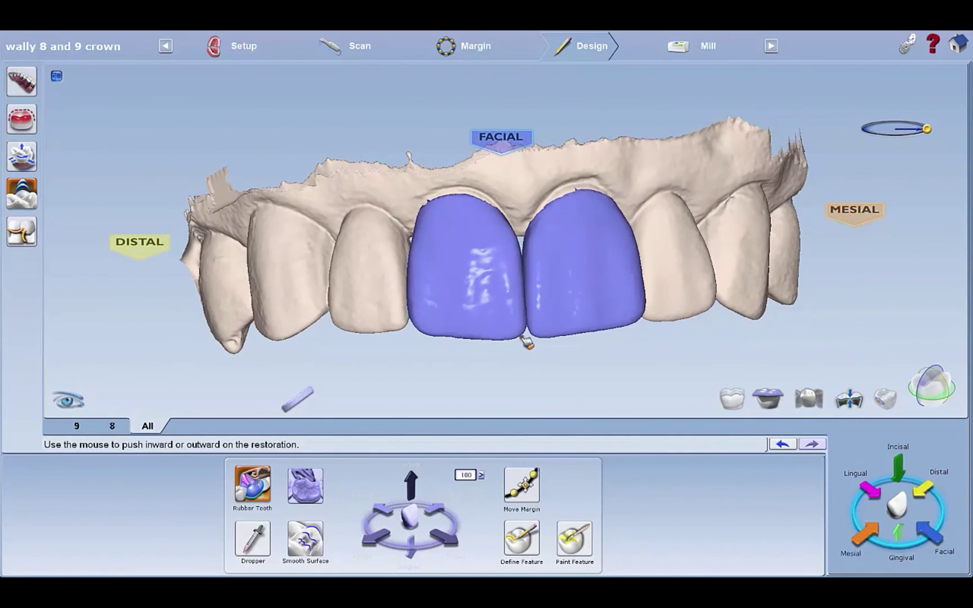
# - Smooth the facial surfaces and incisal edges of both crowns with Smooth Surface at a raised strength
pyautogui.click(299, 541)
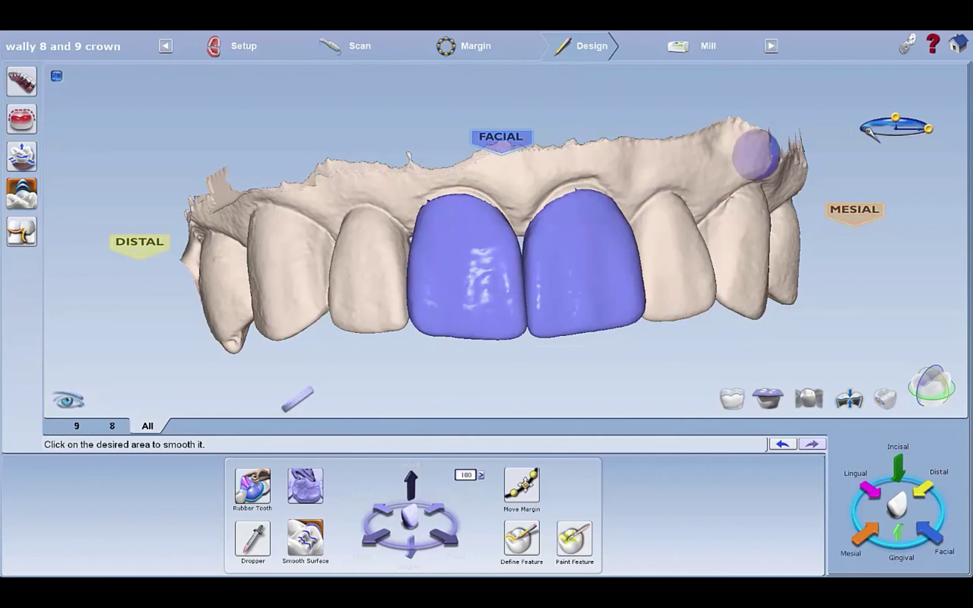
pyautogui.moveTo(895, 118); pyautogui.dragTo(900, 54)
pyautogui.moveTo(627, 295); pyautogui.dragTo(478, 242, button='middle')
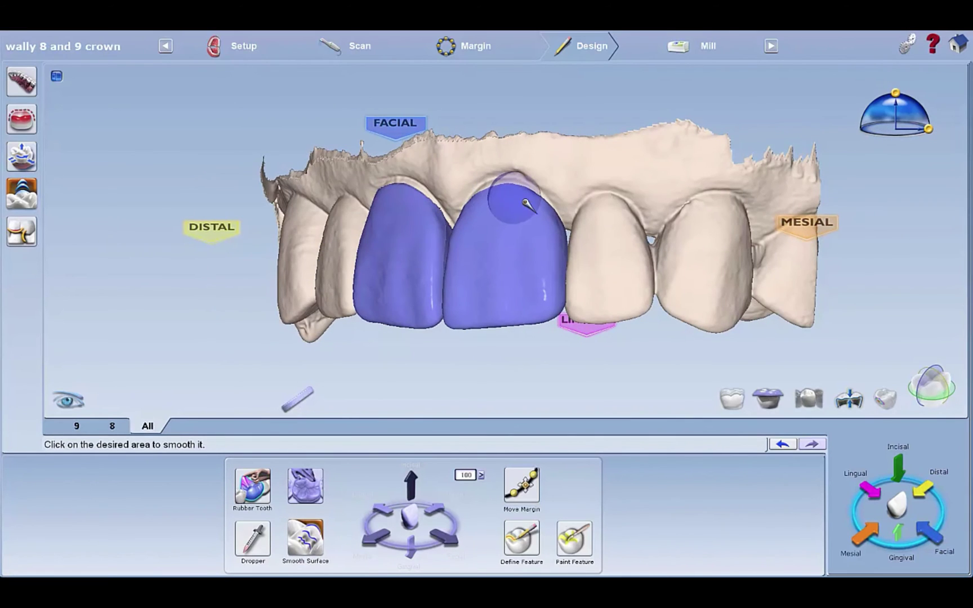
pyautogui.moveTo(564, 306)
pyautogui.mouseDown(button='middle')
pyautogui.moveTo(686, 287)
pyautogui.moveTo(723, 292)
pyautogui.mouseUp(button='middle')
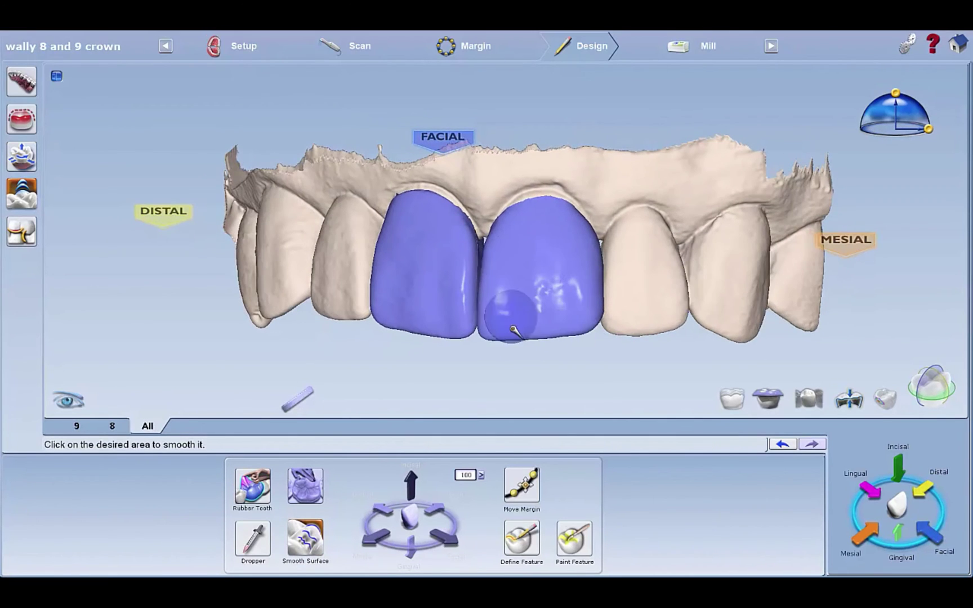
pyautogui.moveTo(512, 330); pyautogui.dragTo(495, 286, button='middle')
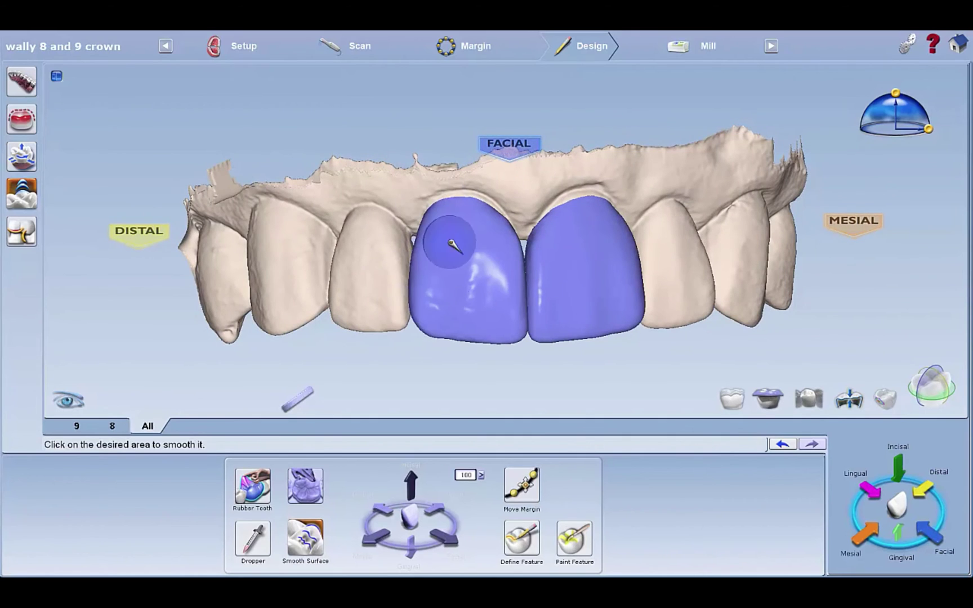
# - Smooth the lingual surfaces and the lingual side of the contact between the two crowns
pyautogui.moveTo(554, 336)
pyautogui.mouseDown(button='middle')
pyautogui.moveTo(542, 390)
pyautogui.moveTo(555, 311)
pyautogui.mouseUp(button='middle')
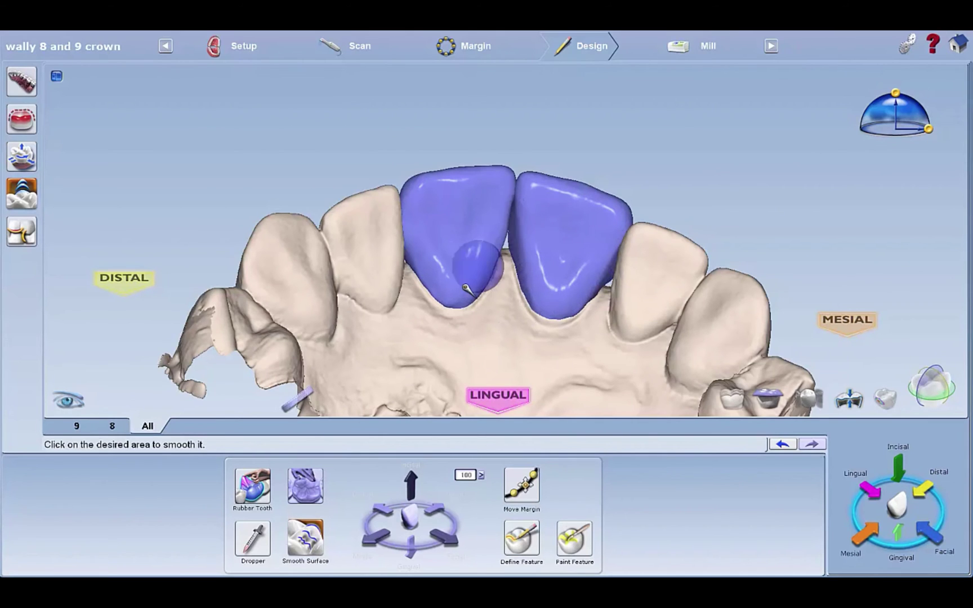
pyautogui.moveTo(417, 219); pyautogui.dragTo(501, 246, button='middle')
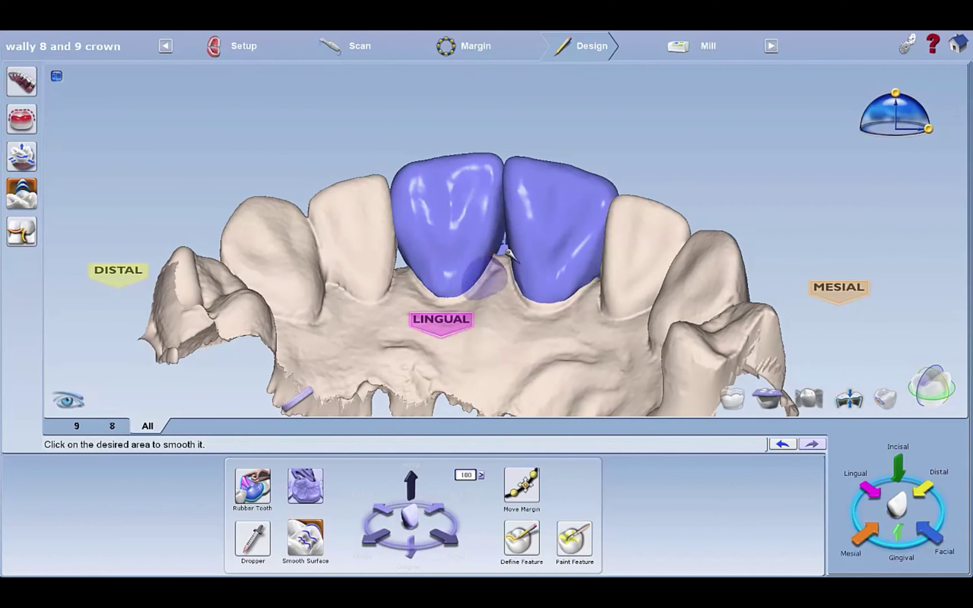
pyautogui.moveTo(629, 274); pyautogui.dragTo(508, 186, button='middle')
pyautogui.scroll(4, 509, 186)
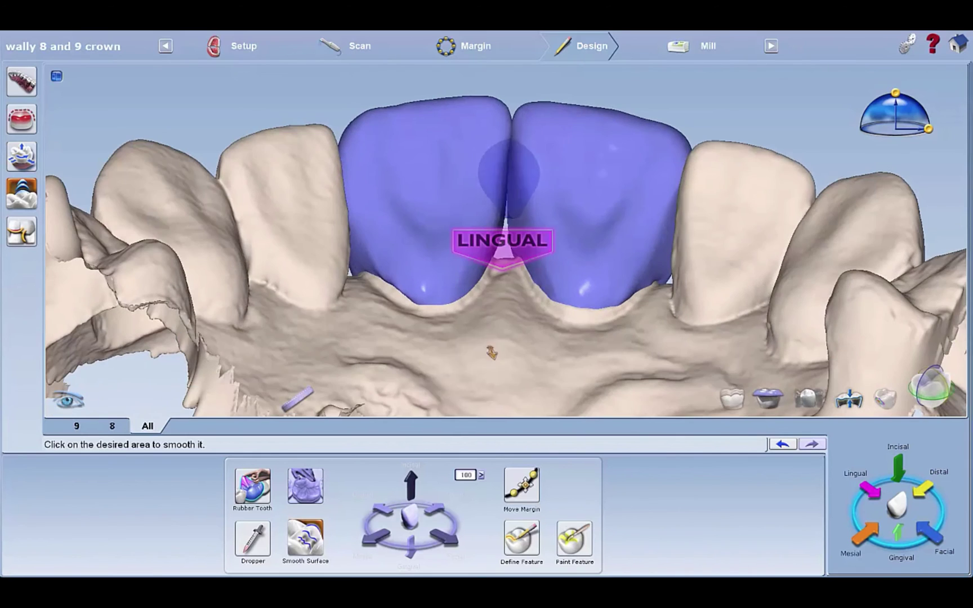
# - Push the mesiolingual walls of the crowns with Rubber Tooth to refine the gingival embrasure between them
pyautogui.click(253, 485)
pyautogui.scroll(4, 512, 322)
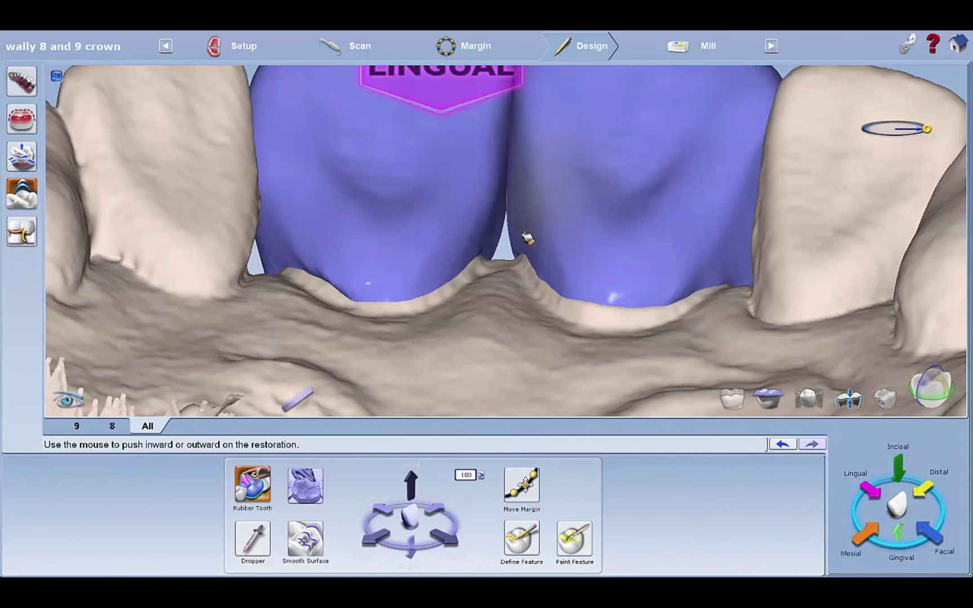
pyautogui.scroll(-3, 614, 326)
pyautogui.moveTo(615, 327); pyautogui.dragTo(487, 445, button='middle')
# - Activate Smooth Surface and examine the facial surfaces, incisal edges and midline contact of both crowns
pyautogui.click(305, 539)
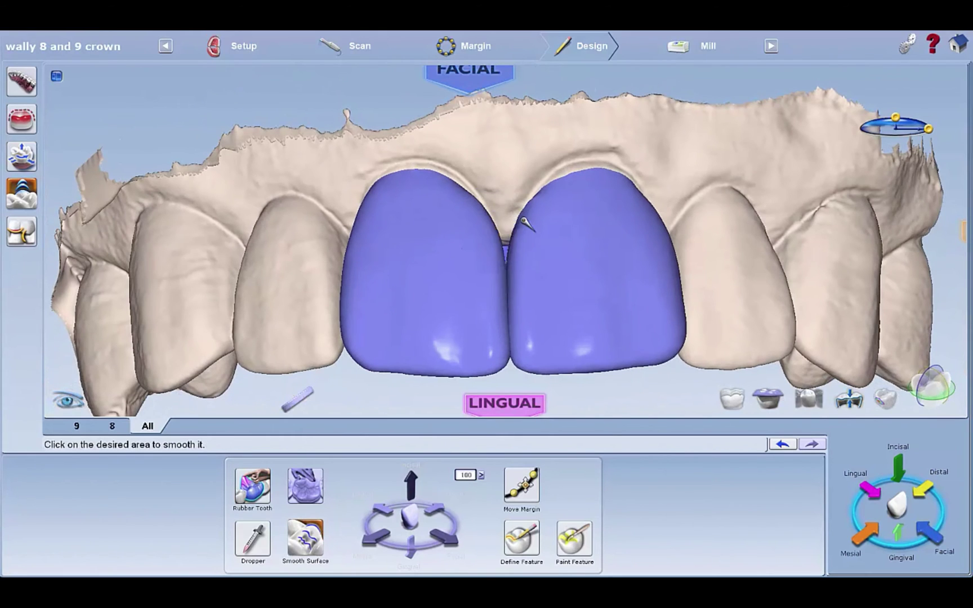
pyautogui.scroll(-3, 559, 313)
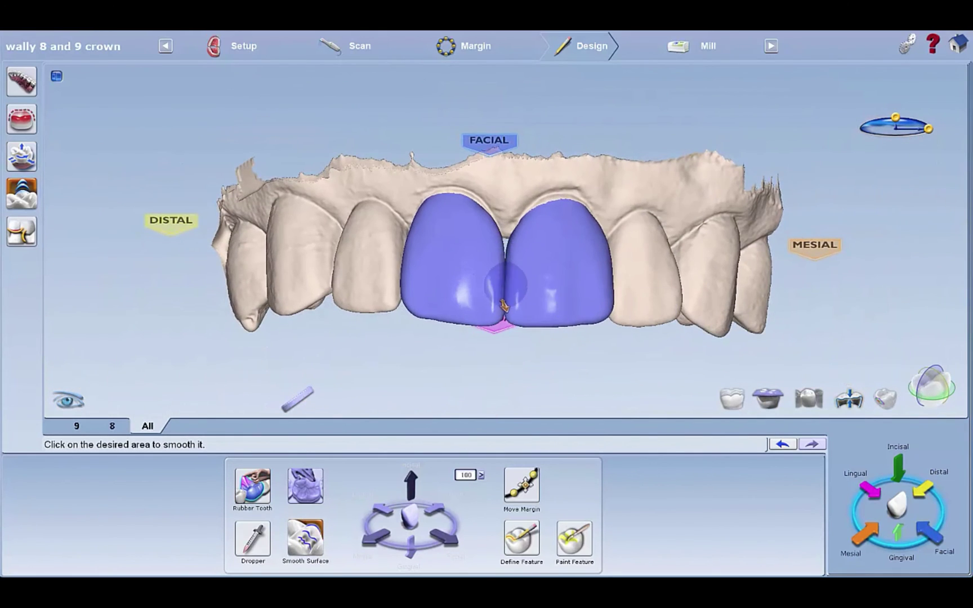
pyautogui.moveTo(376, 334); pyautogui.dragTo(380, 352, button='middle')
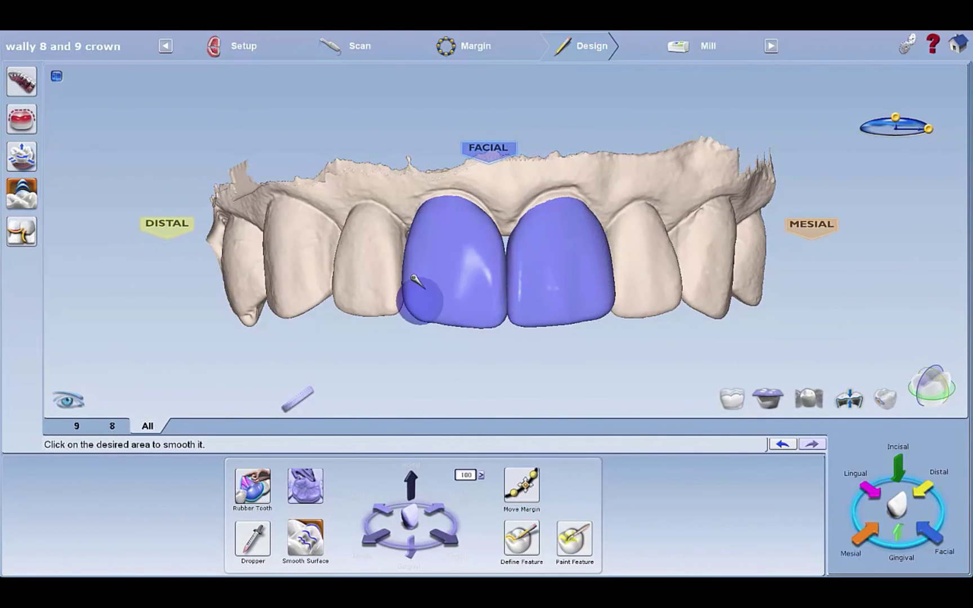
pyautogui.moveTo(688, 298); pyautogui.dragTo(685, 277, button='middle')
pyautogui.scroll(3, 685, 277)
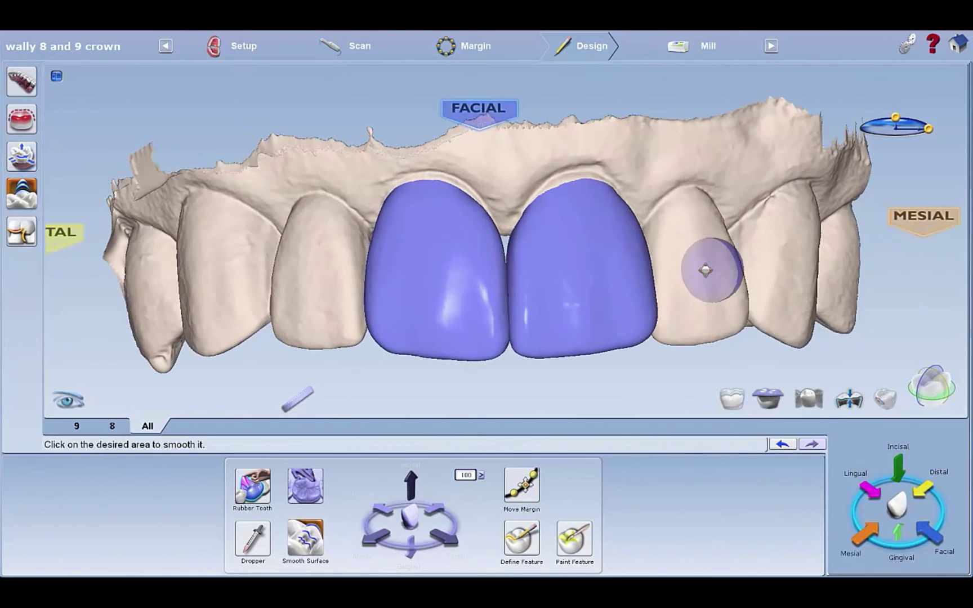
pyautogui.moveTo(705, 269); pyautogui.dragTo(673, 254, button='right')
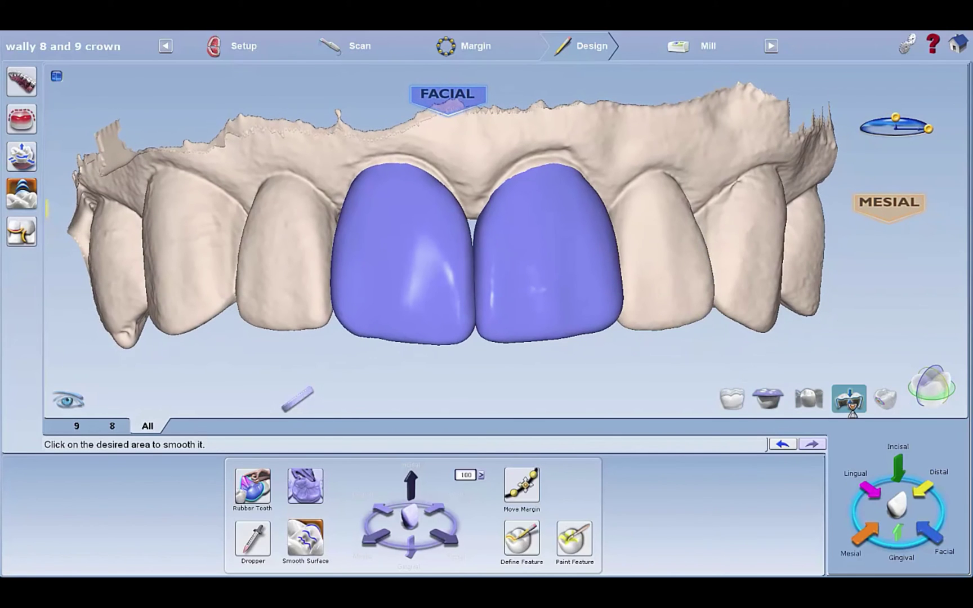
pyautogui.click(853, 413)
pyautogui.click(850, 401)
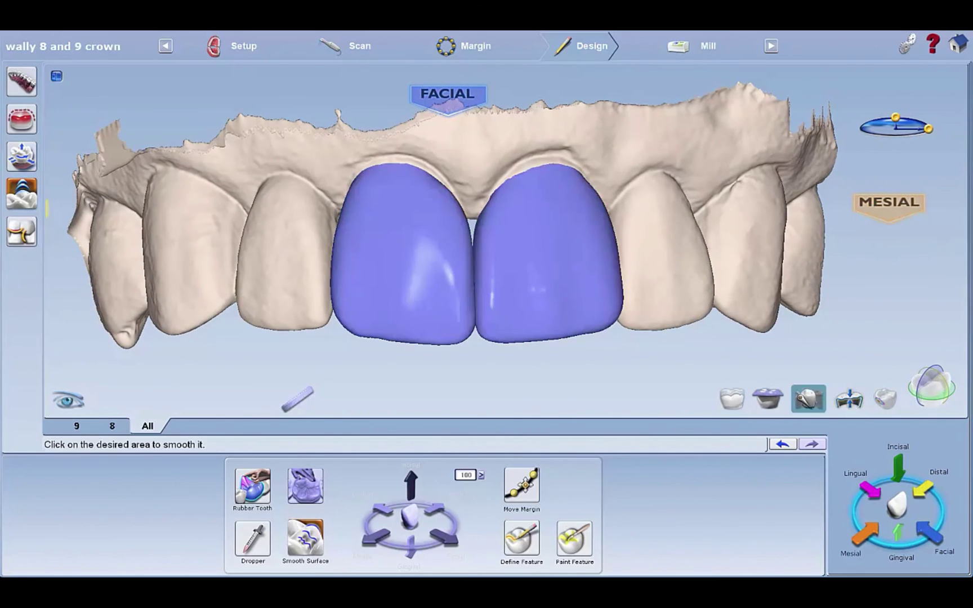
# - Display the opposing teeth and examine the bite around both crowns, with crown 9 selected for contact refinement
pyautogui.click(768, 399)
pyautogui.moveTo(617, 363); pyautogui.dragTo(545, 193, button='middle')
pyautogui.moveTo(545, 331); pyautogui.dragTo(553, 194, button='middle')
pyautogui.click(771, 404)
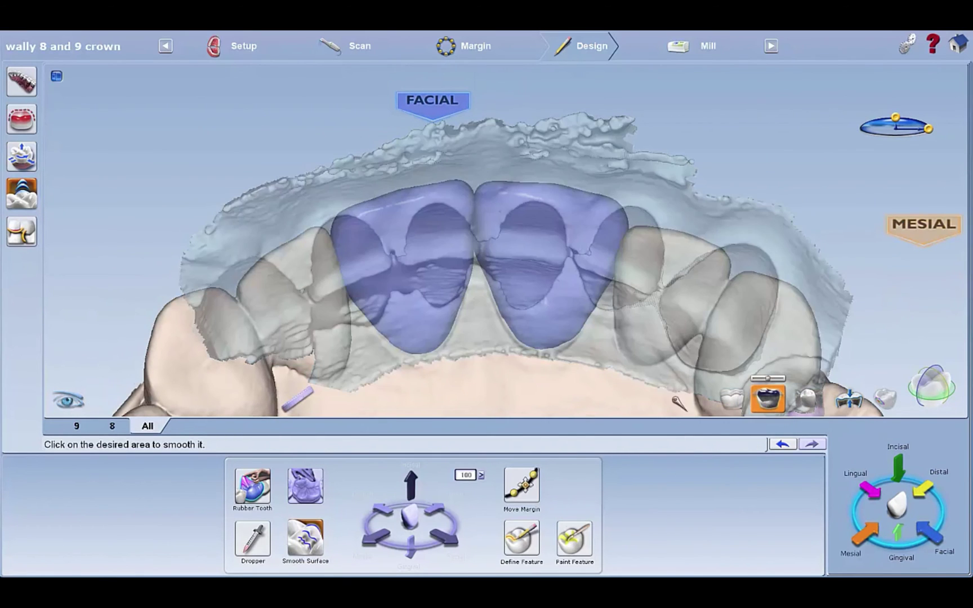
pyautogui.click(22, 231)
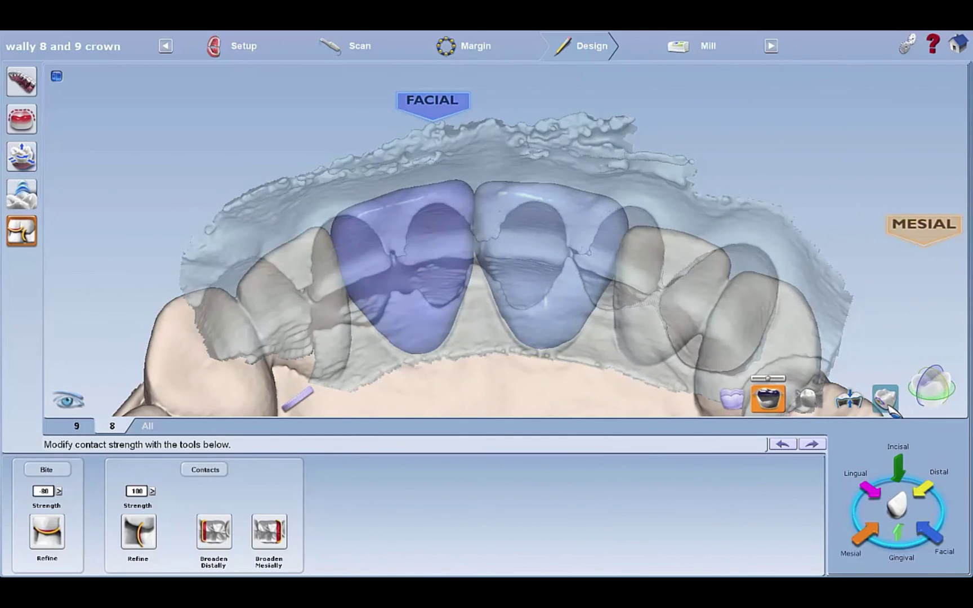
pyautogui.moveTo(469, 331); pyautogui.dragTo(405, 335, button='middle')
pyautogui.click(84, 430)
pyautogui.moveTo(496, 261); pyautogui.dragTo(408, 438, button='middle')
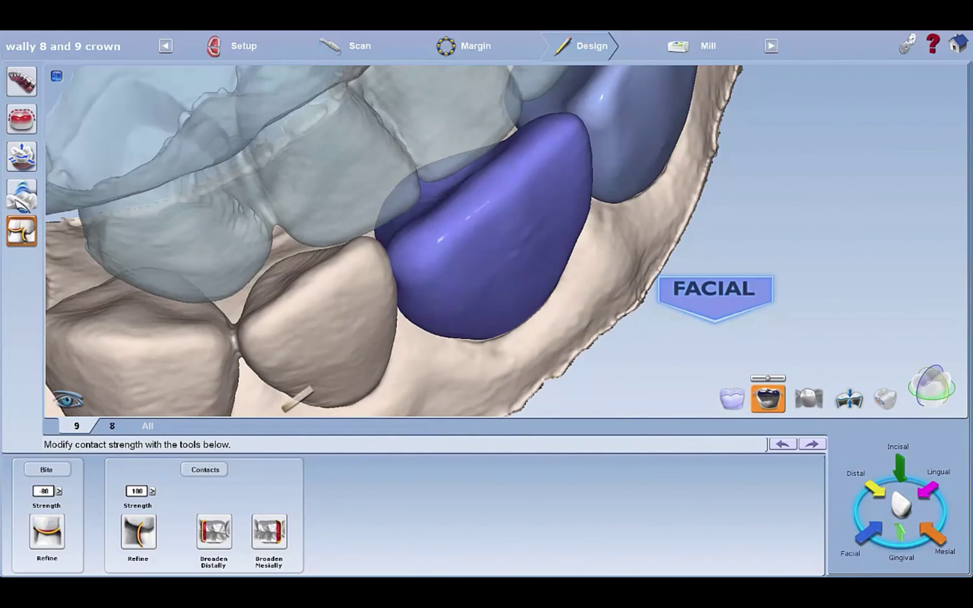
# - Show the contact colour map and push crown 8's lingual surface away from the opposing teeth with Rubber Tooth, working on all restorations
pyautogui.click(21, 194)
pyautogui.click(252, 484)
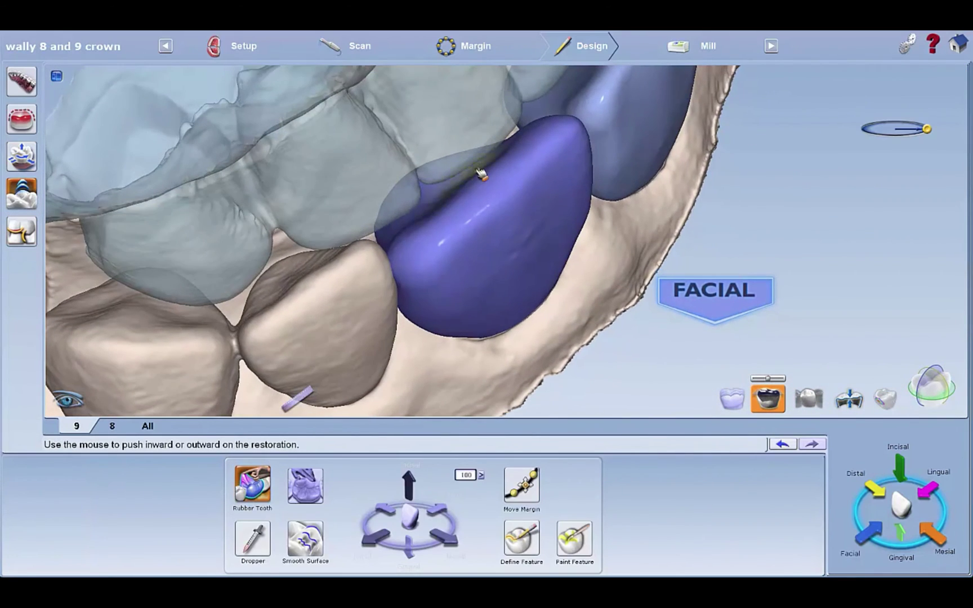
pyautogui.moveTo(587, 176); pyautogui.dragTo(768, 361, button='middle')
pyautogui.click(149, 428)
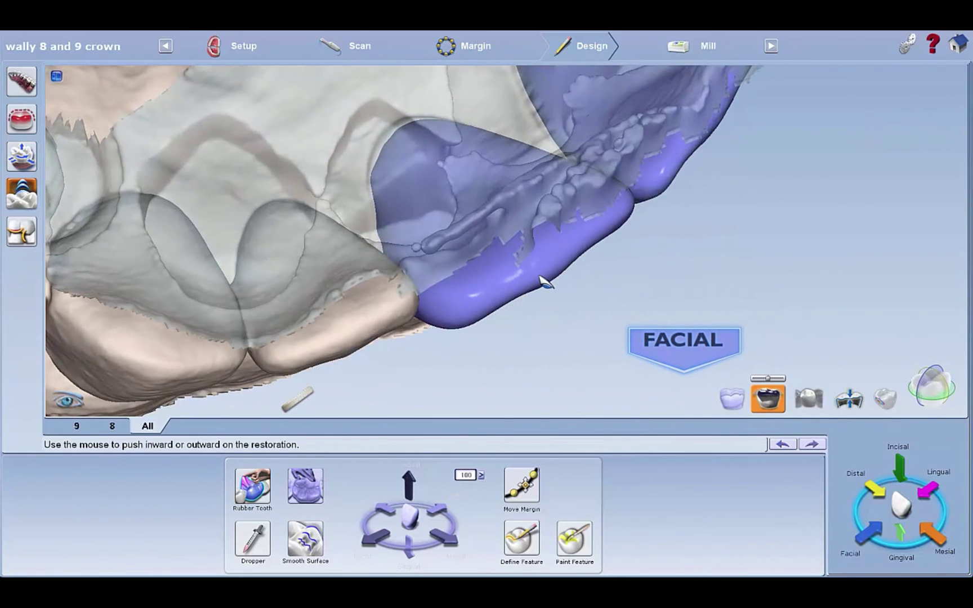
pyautogui.moveTo(638, 219); pyautogui.dragTo(947, 418, button='middle')
pyautogui.click(885, 399)
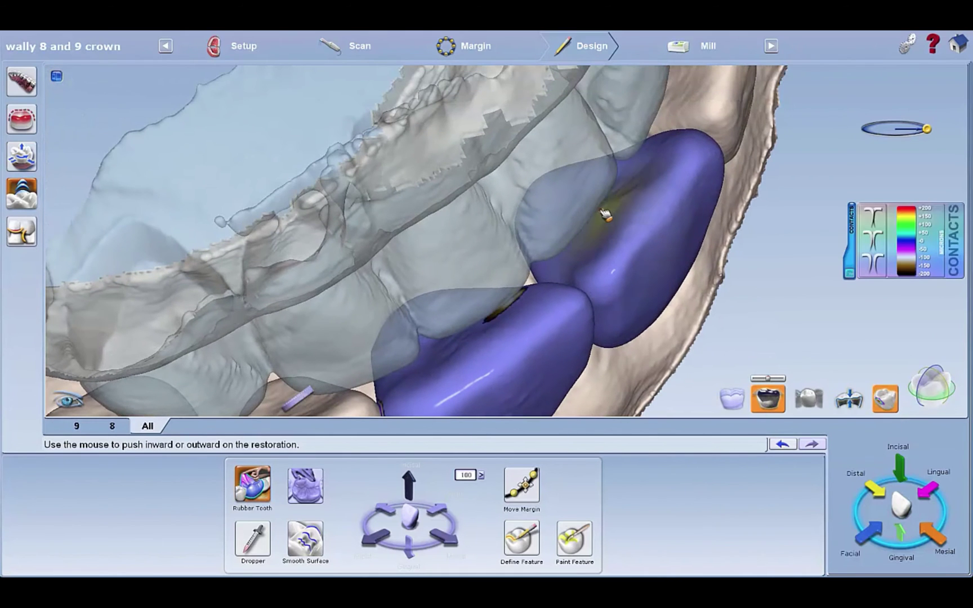
pyautogui.moveTo(666, 147); pyautogui.dragTo(651, 140)
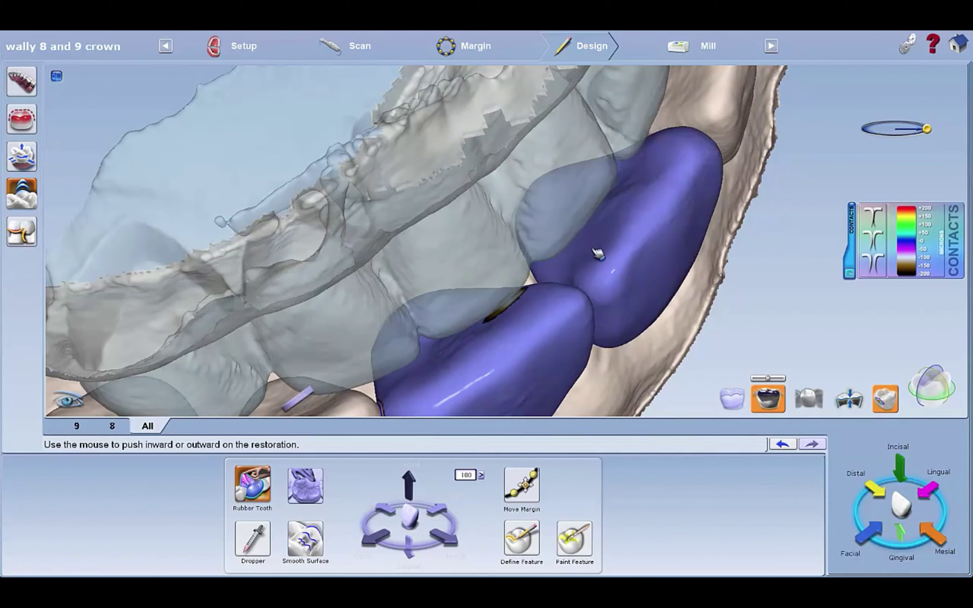
pyautogui.moveTo(693, 246); pyautogui.dragTo(612, 188, button='middle')
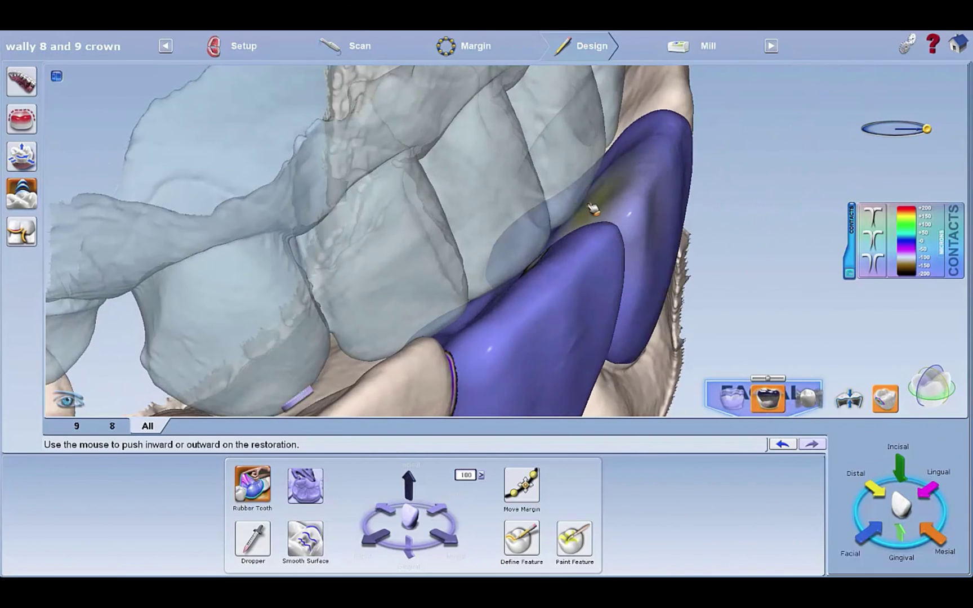
pyautogui.moveTo(585, 204); pyautogui.dragTo(629, 231)
# - Select crown 8 alone and push its mesiolingual area clear of the opposing contact with Rubber Tooth
pyautogui.moveTo(746, 367); pyautogui.dragTo(521, 259, button='middle')
pyautogui.moveTo(624, 406); pyautogui.dragTo(354, 411, button='middle')
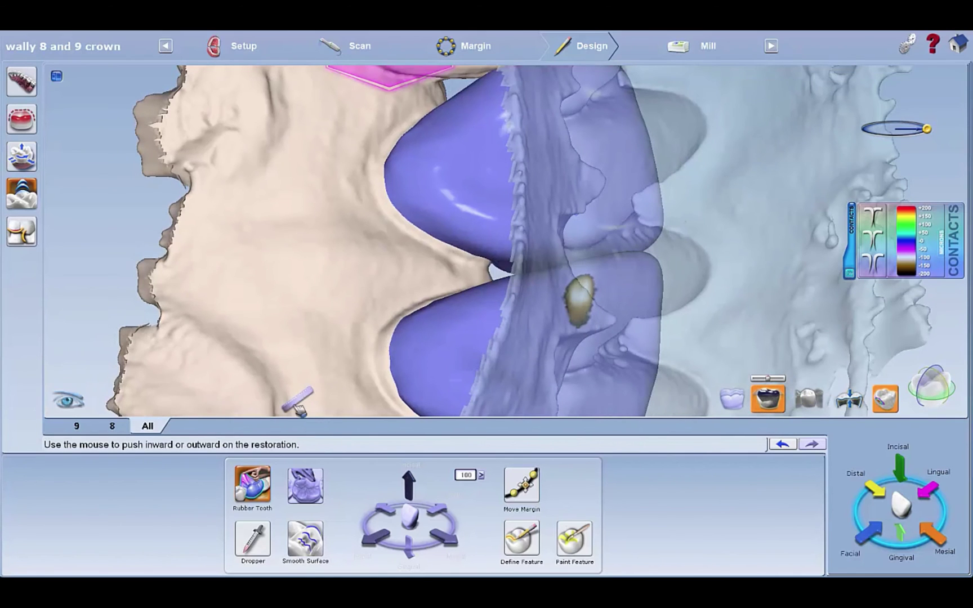
pyautogui.click(111, 426)
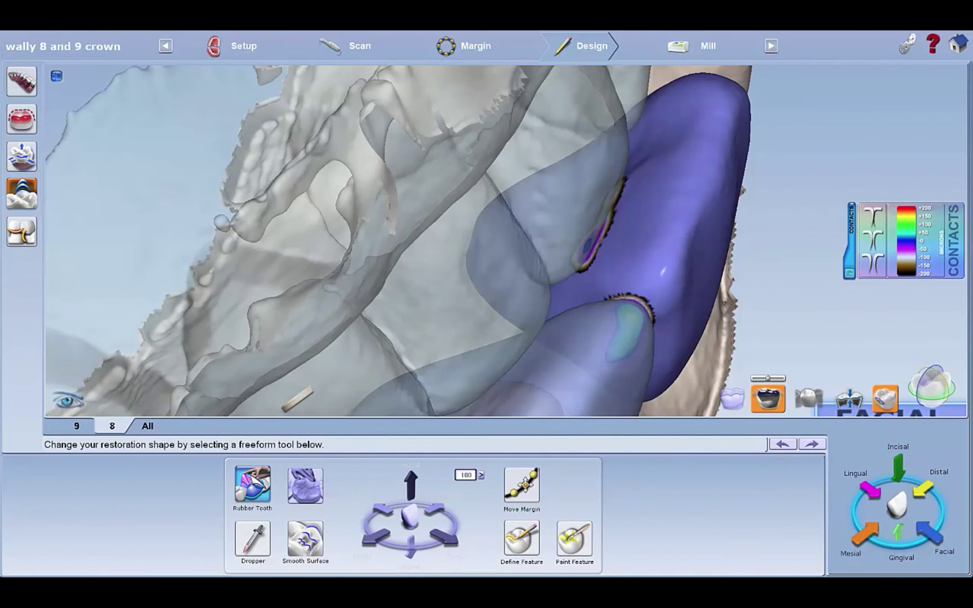
pyautogui.click(252, 483)
pyautogui.moveTo(607, 252); pyautogui.dragTo(691, 277)
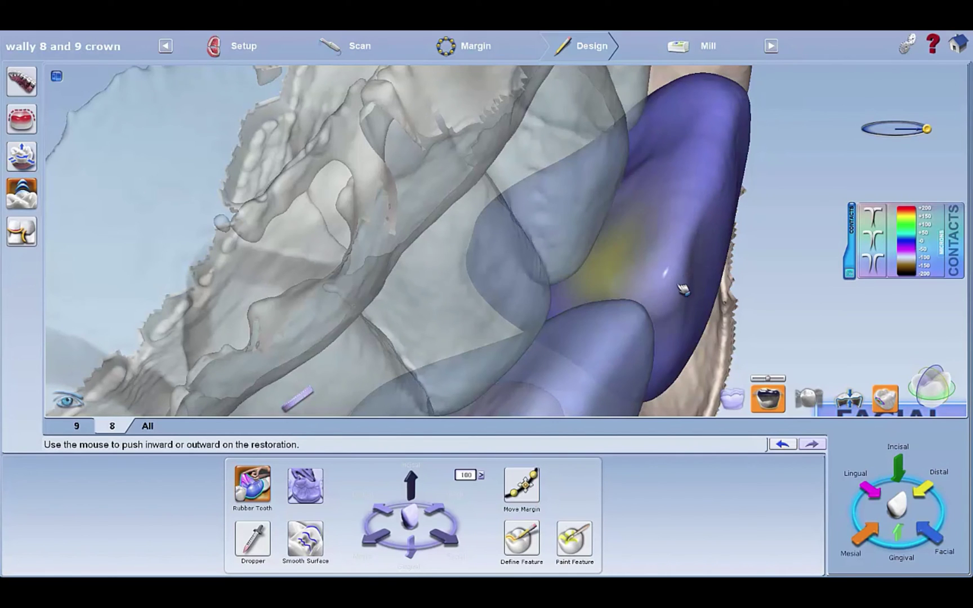
pyautogui.scroll(-2, 592, 272)
pyautogui.moveTo(591, 271); pyautogui.dragTo(648, 372, button='right')
pyautogui.scroll(-1, 626, 332)
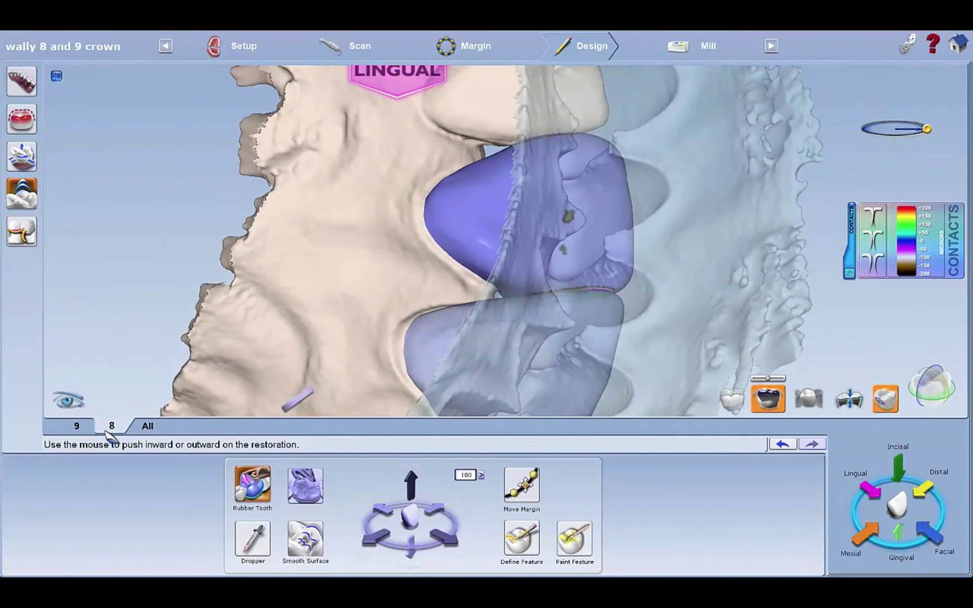
# - Select crown 9, hide the contact colour map and examine the incisal and distal contours without the opposing teeth
pyautogui.click(77, 428)
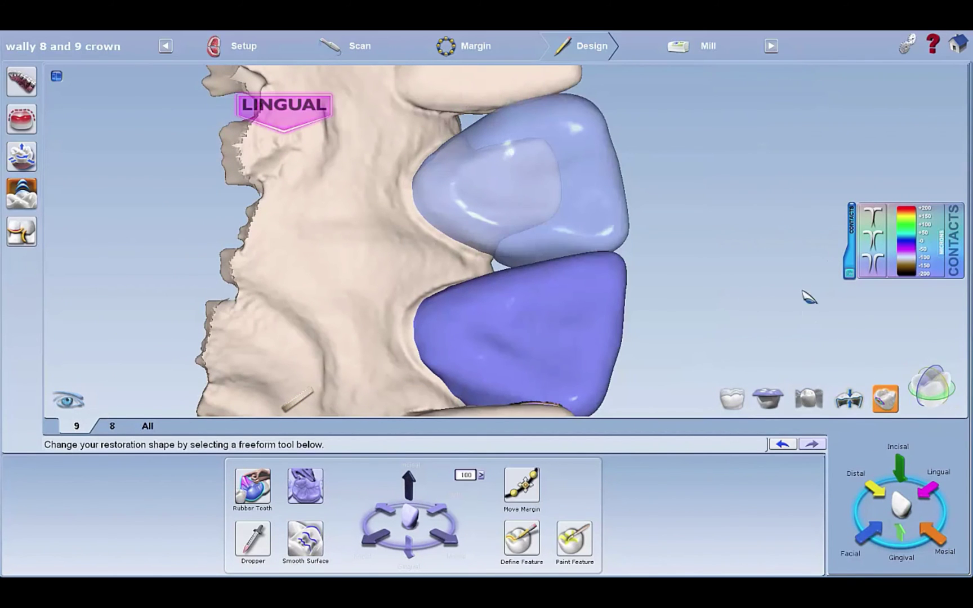
pyautogui.click(886, 397)
pyautogui.moveTo(950, 362); pyautogui.dragTo(652, 224, button='right')
pyautogui.moveTo(727, 441); pyautogui.dragTo(880, 101, button='right')
pyautogui.moveTo(597, 394); pyautogui.dragTo(567, 329, button='right')
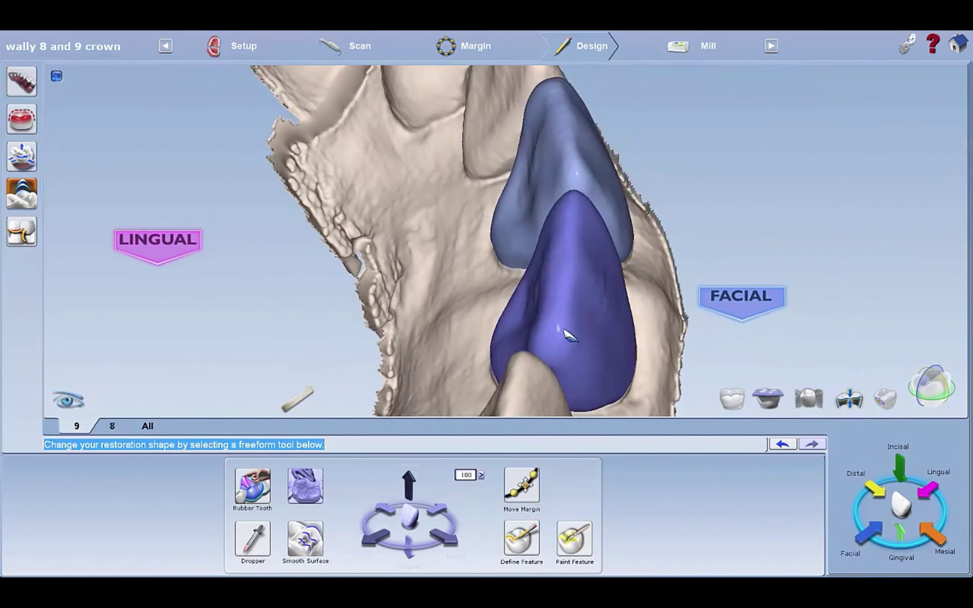
pyautogui.moveTo(567, 328); pyautogui.dragTo(639, 295, button='middle')
pyautogui.moveTo(634, 290); pyautogui.dragTo(647, 322, button='right')
# - Isolate crown 9 with its contact colour map and lighten the distal contact with Smooth Surface
pyautogui.click(808, 399)
pyautogui.moveTo(788, 304); pyautogui.dragTo(876, 435, button='middle')
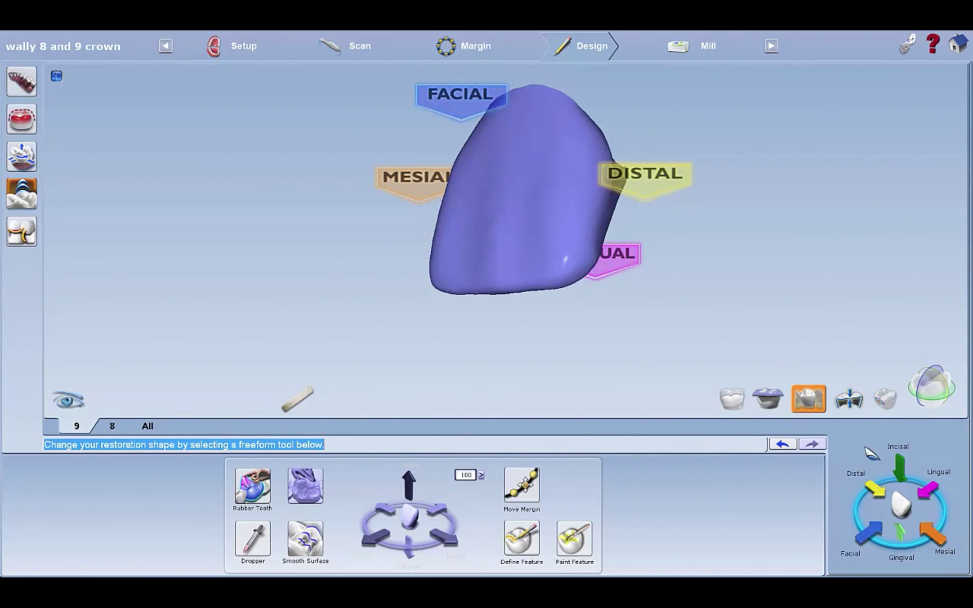
pyautogui.click(884, 397)
pyautogui.moveTo(671, 241); pyautogui.dragTo(394, 138, button='middle')
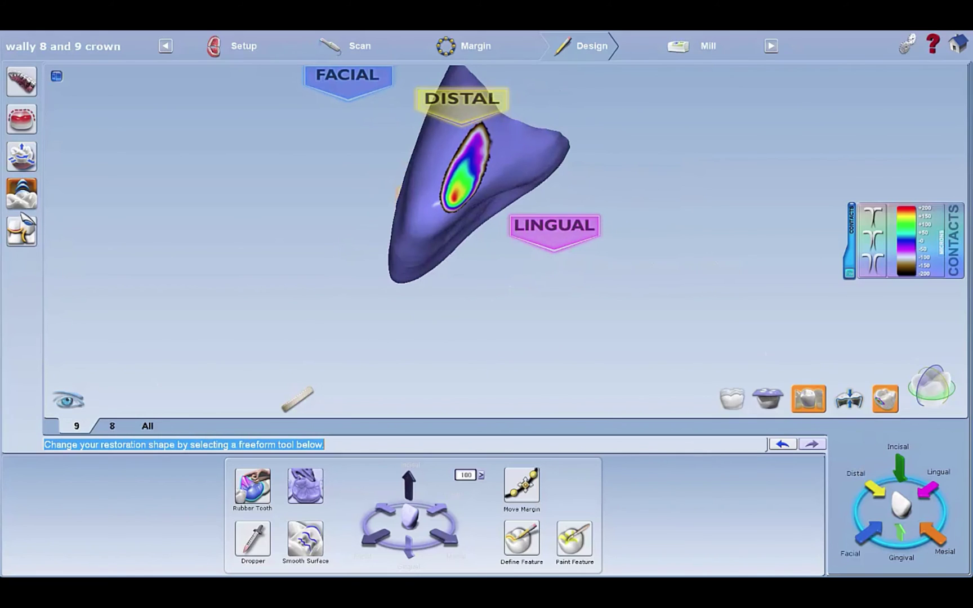
pyautogui.click(305, 537)
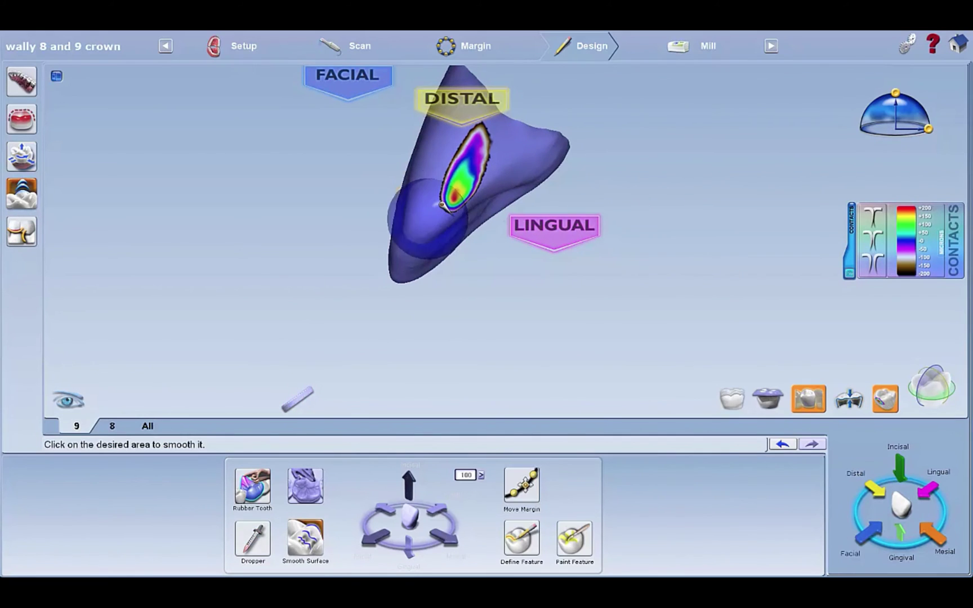
pyautogui.click(458, 203)
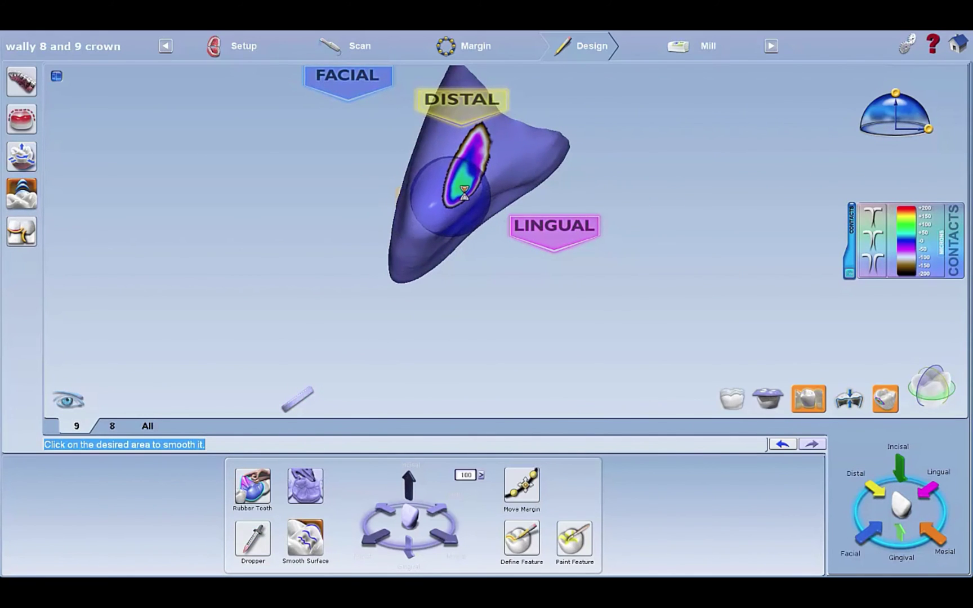
pyautogui.click(457, 187)
# - Lighten the mesial contact of crown 9 with Smooth Surface
pyautogui.moveTo(315, 248); pyautogui.dragTo(836, 376)
pyautogui.moveTo(360, 248); pyautogui.dragTo(668, 259)
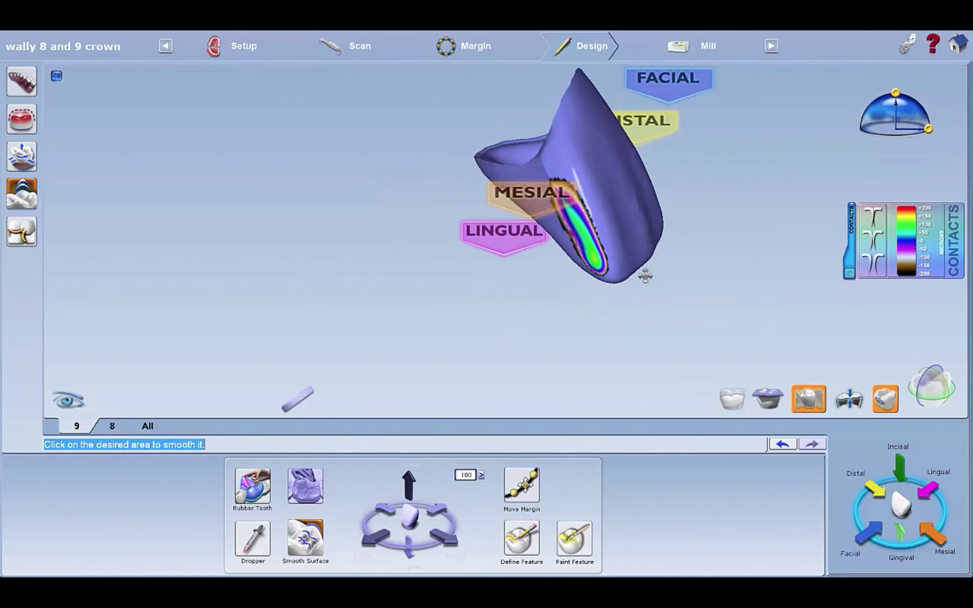
pyautogui.moveTo(668, 259); pyautogui.dragTo(611, 250, button='right')
pyautogui.click(588, 209)
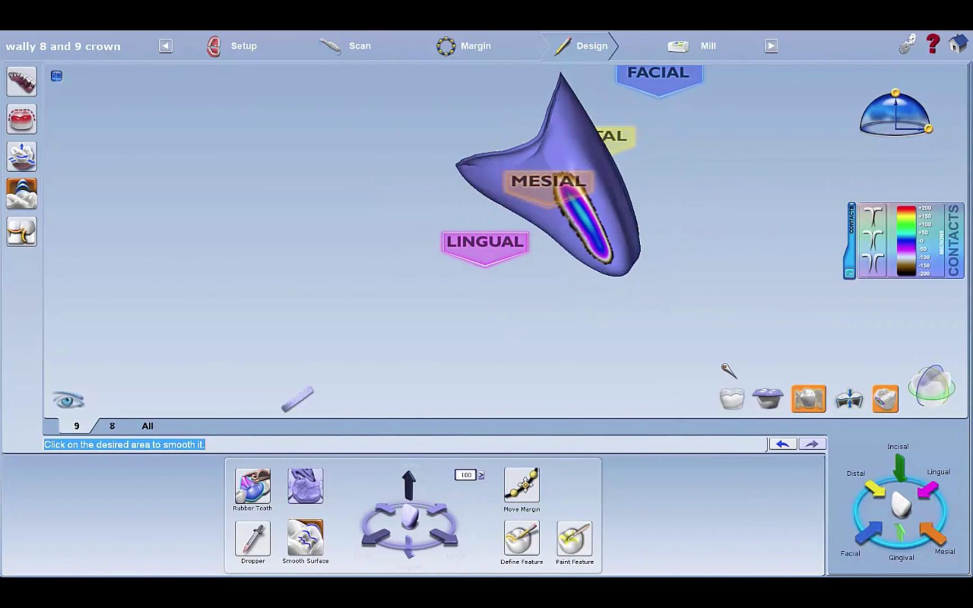
# - Select crown 8 and lighten its distal contact with Smooth Surface
pyautogui.moveTo(724, 363); pyautogui.dragTo(327, 394, button='right')
pyautogui.click(123, 425)
pyautogui.moveTo(673, 262); pyautogui.dragTo(684, 312, button='right')
pyautogui.click(305, 538)
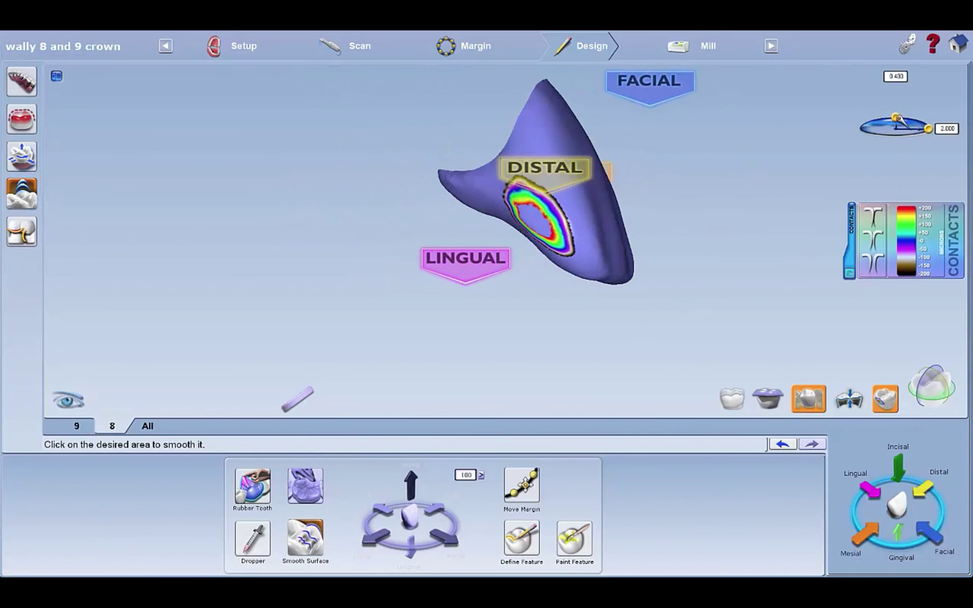
pyautogui.click(535, 213)
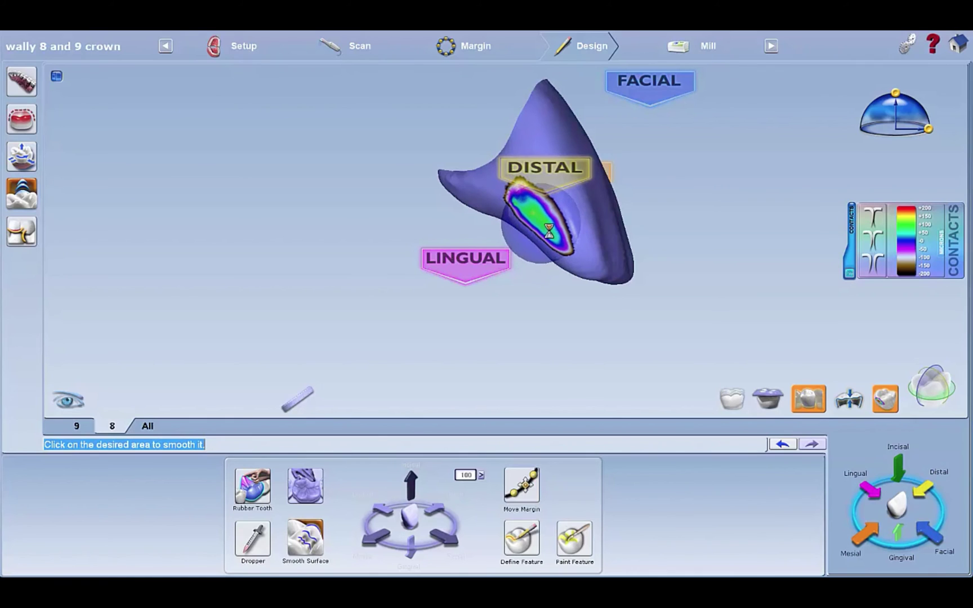
# - Bring back the surrounding teeth, hide the contact colours and examine both crowns from the facial side with all restorations selected
pyautogui.moveTo(638, 277); pyautogui.dragTo(462, 338, button='right')
pyautogui.click(787, 405)
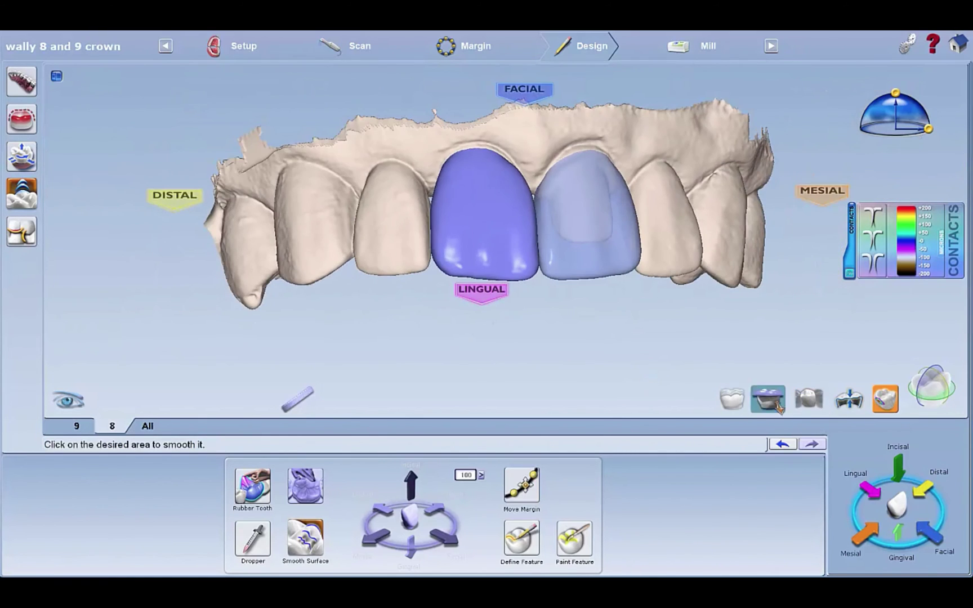
pyautogui.click(881, 401)
pyautogui.moveTo(682, 358)
pyautogui.mouseDown(button='right')
pyautogui.moveTo(688, 376)
pyautogui.moveTo(673, 372)
pyautogui.mouseUp(button='right')
pyautogui.click(160, 428)
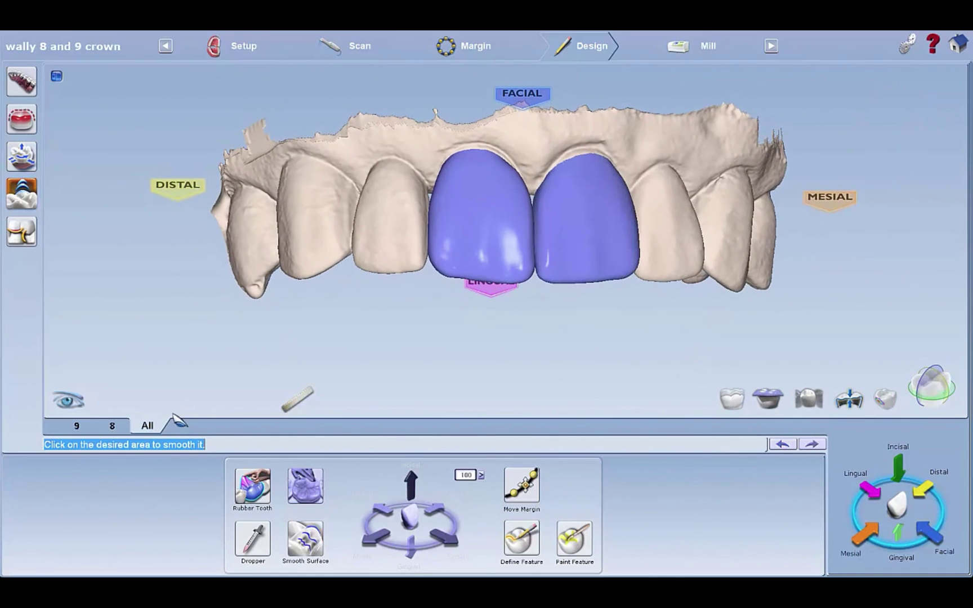
pyautogui.moveTo(726, 228); pyautogui.dragTo(714, 226, button='right')
pyautogui.scroll(5, 715, 225)
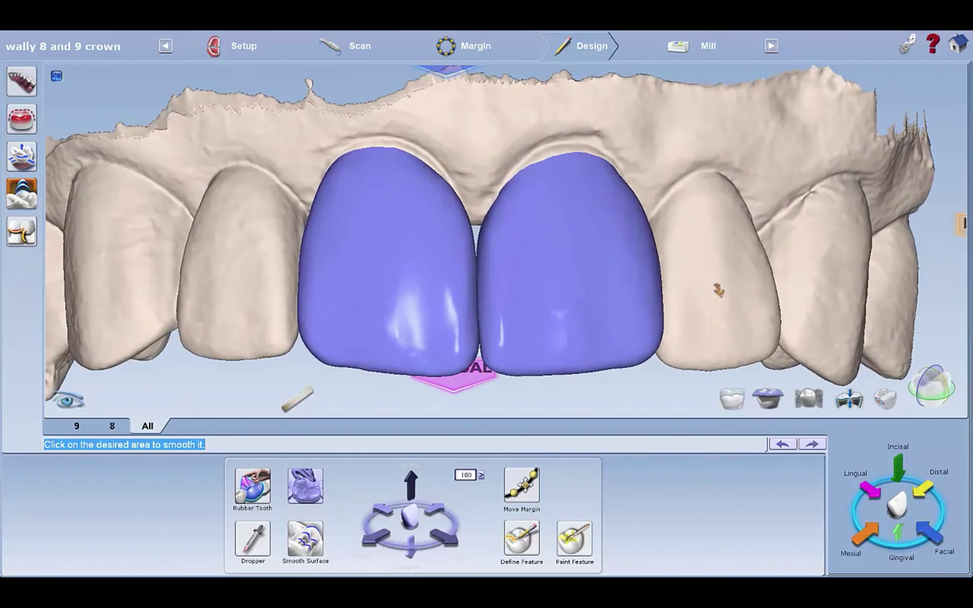
pyautogui.moveTo(749, 344); pyautogui.dragTo(760, 287, button='middle')
# - Overlay the pre-op model and examine a cross-section through both crowns against it
pyautogui.click(741, 397)
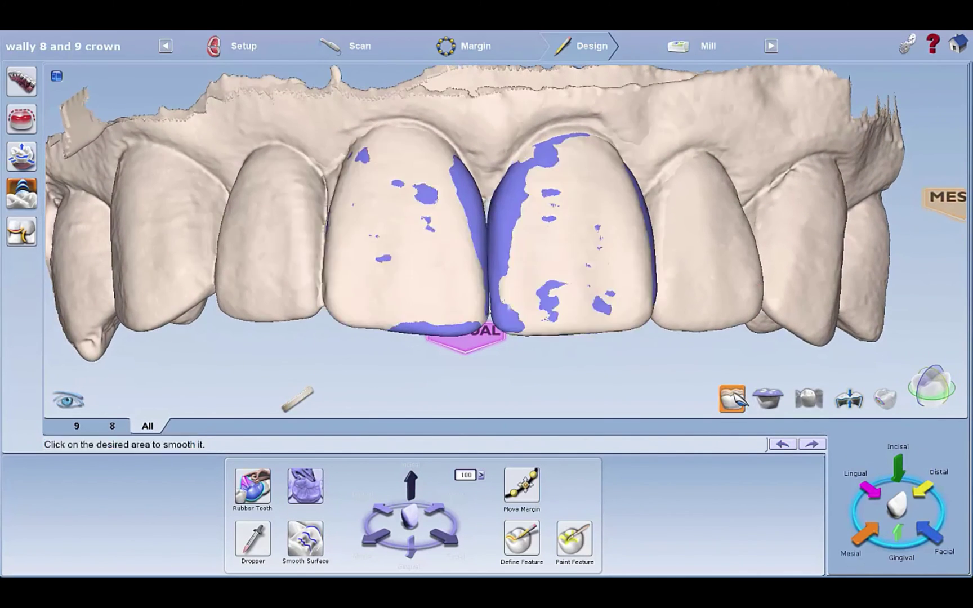
pyautogui.moveTo(560, 334); pyautogui.dragTo(551, 232, button='middle')
pyautogui.click(951, 394)
pyautogui.moveTo(639, 276); pyautogui.dragTo(613, 282)
pyautogui.moveTo(613, 281); pyautogui.dragTo(557, 273, button='middle')
pyautogui.scroll(3, 569, 187)
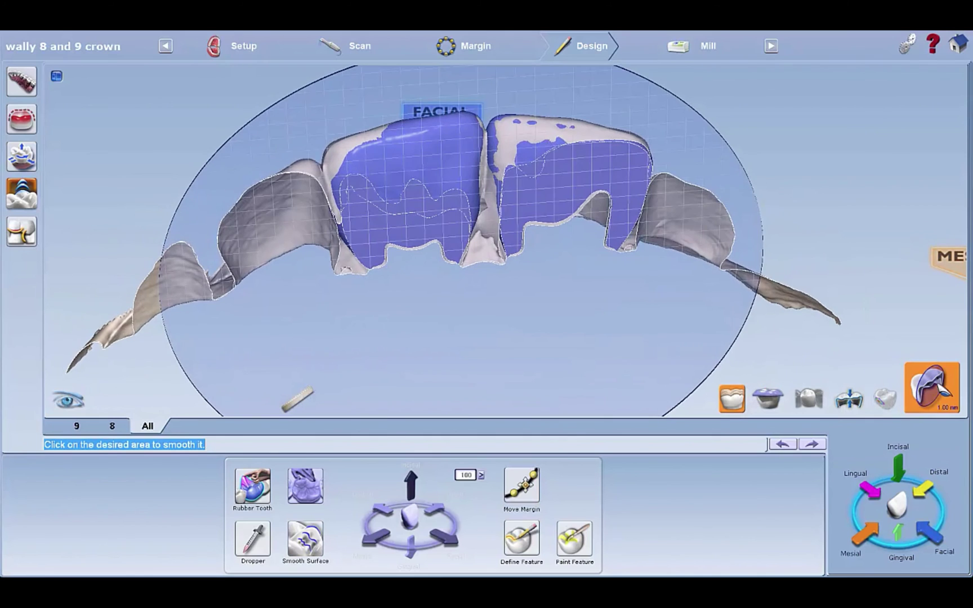
pyautogui.scroll(5, 772, 293)
pyautogui.moveTo(495, 259); pyautogui.dragTo(631, 310, button='middle')
pyautogui.scroll(3, 554, 222)
pyautogui.moveTo(724, 298); pyautogui.dragTo(591, 271, button='middle')
# - Remove the cross-section, return to the facial view and select crown 8 to compare it with the pre-op model
pyautogui.click(941, 397)
pyautogui.click(934, 377)
pyautogui.moveTo(816, 316); pyautogui.dragTo(360, 380, button='middle')
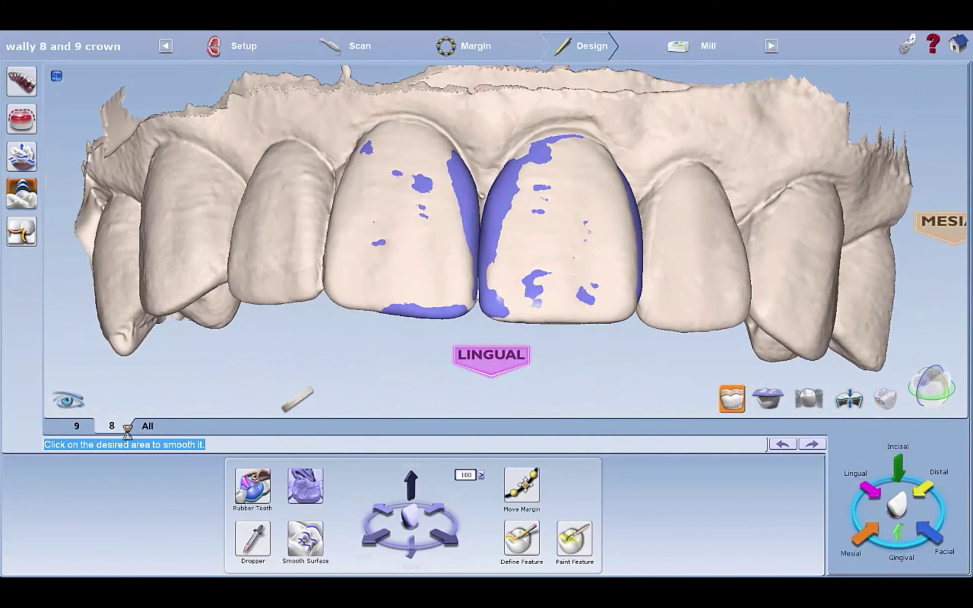
pyautogui.click(737, 401)
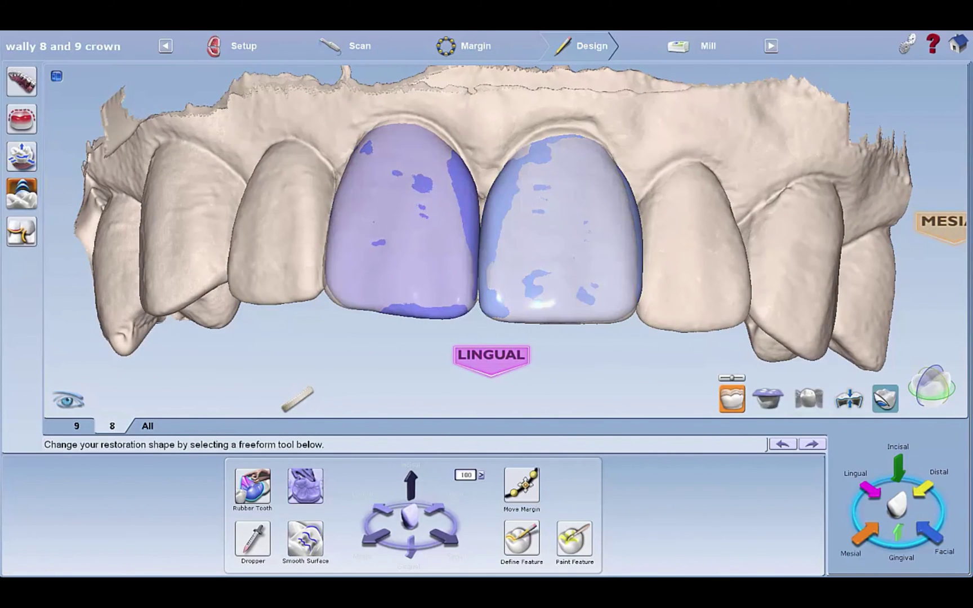
# - Show the contact colours on crown 8 and adjust its incisal edge, mesial side and distal-incisal corner against the pre-op model with Rubber Tooth
pyautogui.moveTo(314, 302); pyautogui.dragTo(380, 341, button='middle')
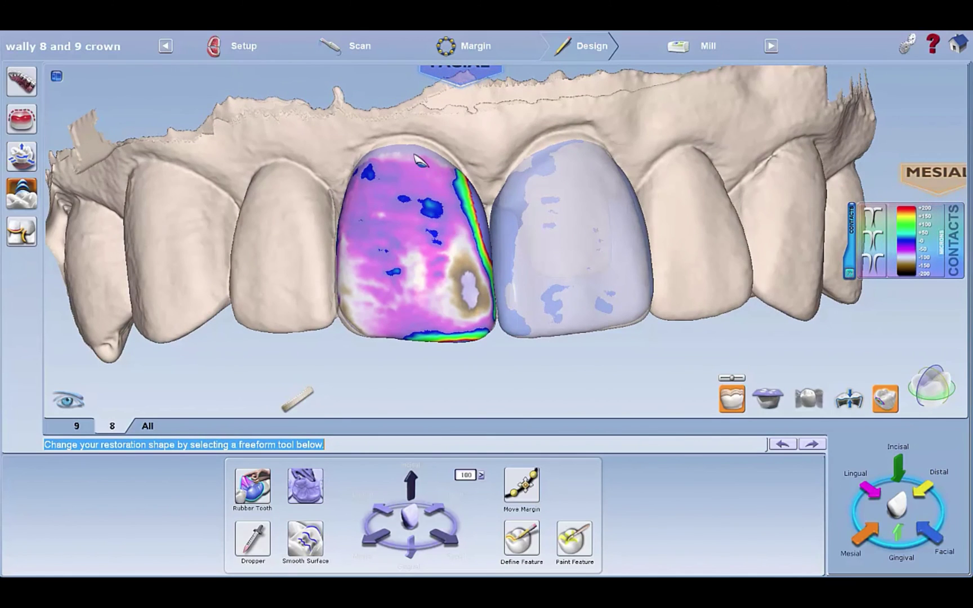
pyautogui.scroll(5, 367, 308)
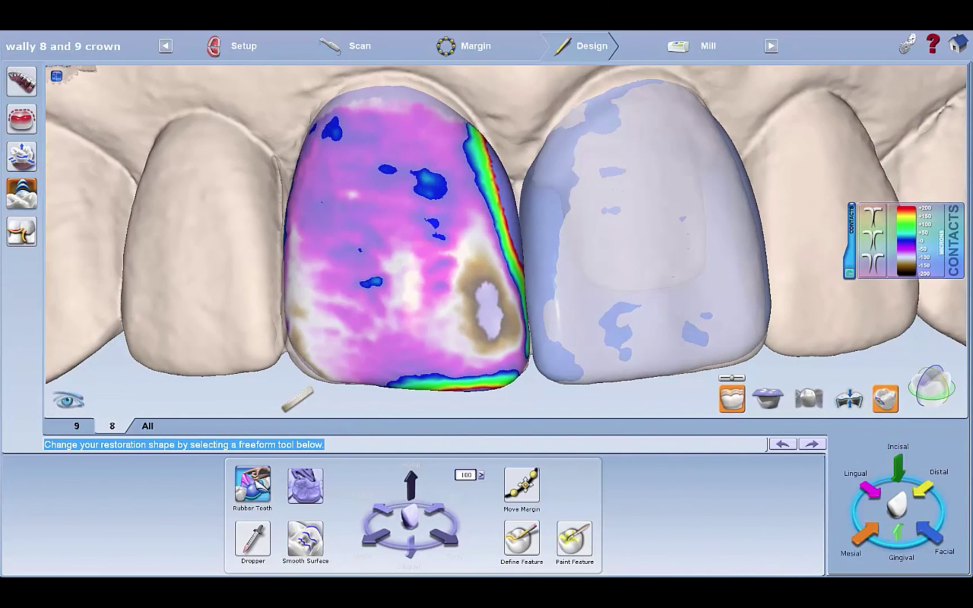
pyautogui.moveTo(483, 386); pyautogui.dragTo(484, 388)
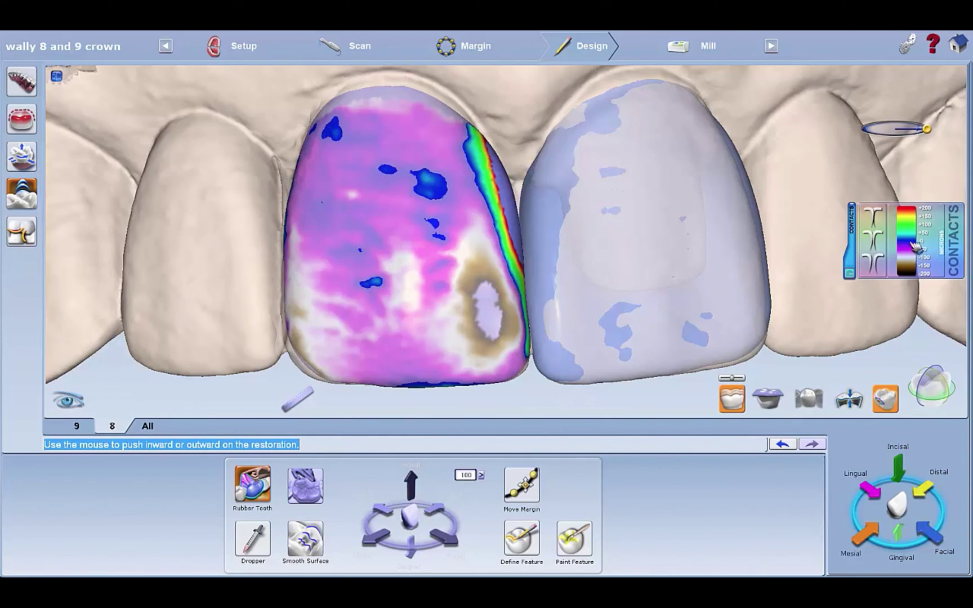
pyautogui.moveTo(508, 193); pyautogui.dragTo(507, 193)
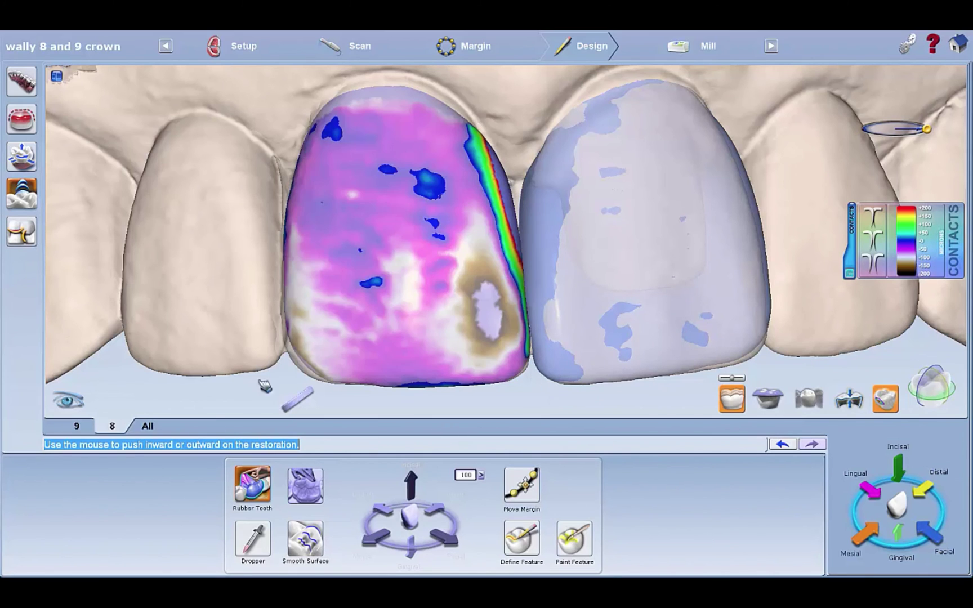
pyautogui.moveTo(307, 367); pyautogui.dragTo(314, 375)
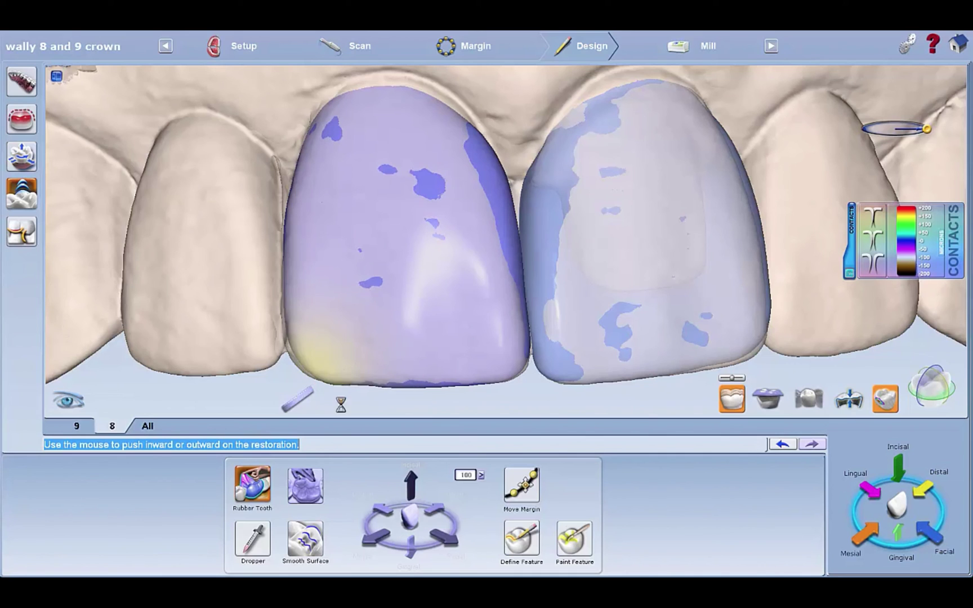
# - Select crown 9 and adjust its mesial side against the pre-op model with Rubber Tooth
pyautogui.click(77, 427)
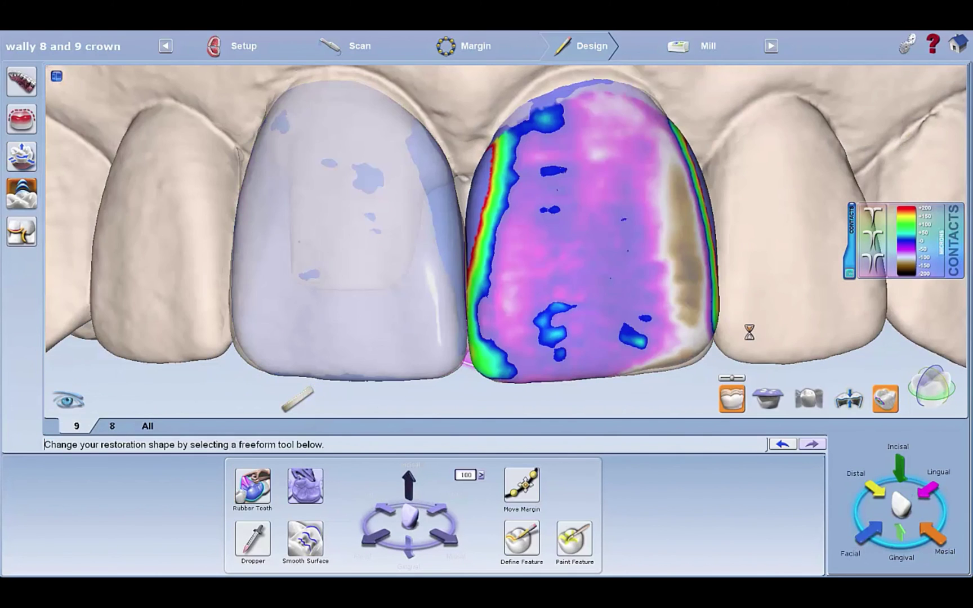
pyautogui.click(486, 192)
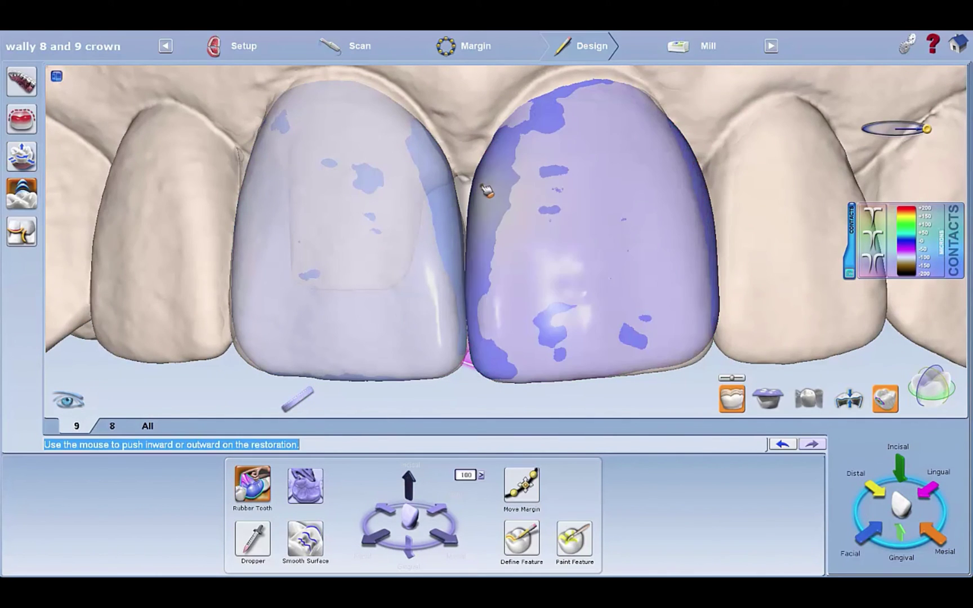
pyautogui.moveTo(661, 326); pyautogui.dragTo(712, 224, button='right')
pyautogui.moveTo(686, 294); pyautogui.dragTo(606, 439, button='right')
# - Hide the pre-op model and the contact colours, and select all restorations in the facial view
pyautogui.click(738, 406)
pyautogui.scroll(-4, 752, 317)
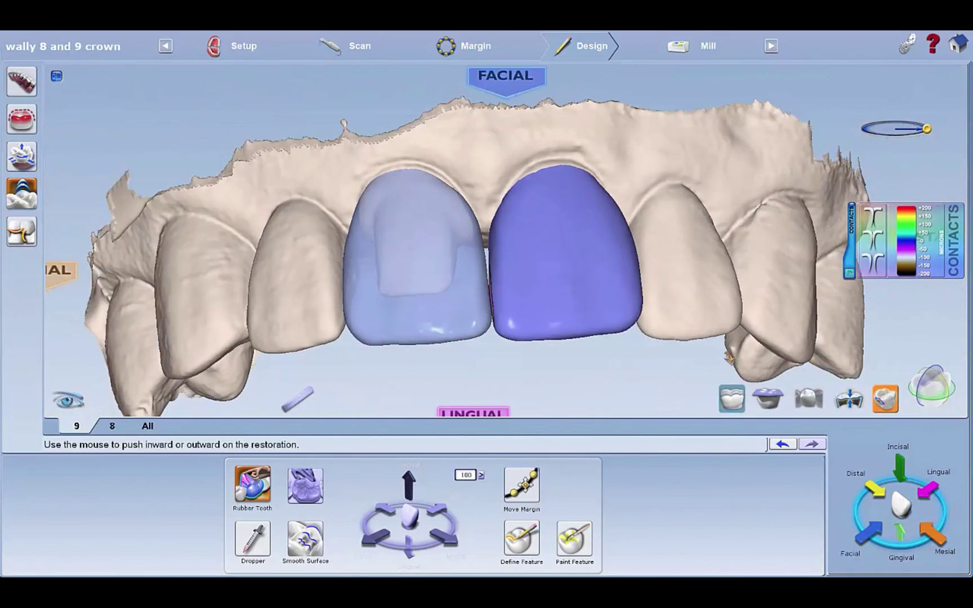
pyautogui.moveTo(697, 284); pyautogui.dragTo(681, 239, button='right')
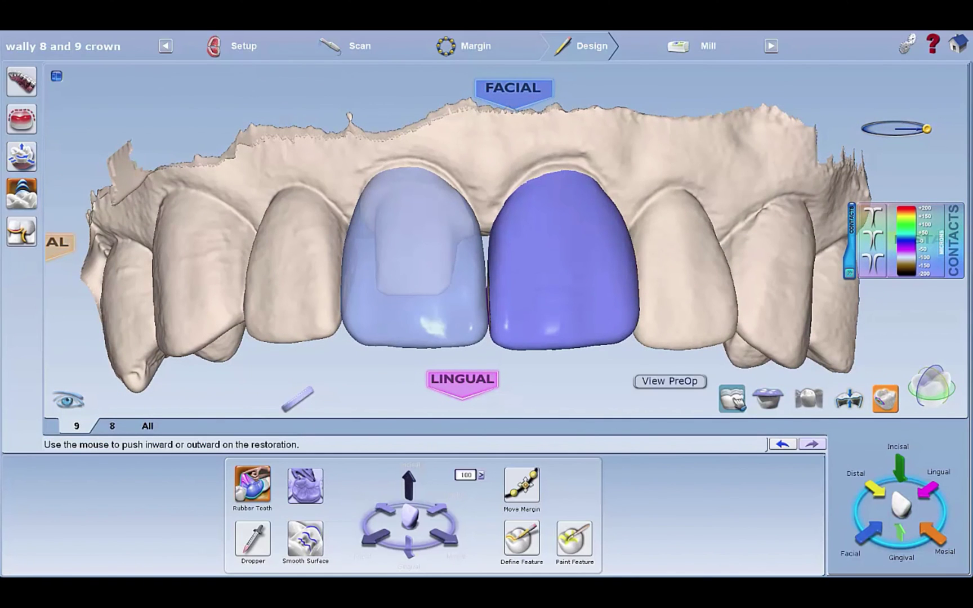
pyautogui.click(885, 400)
pyautogui.moveTo(474, 179); pyautogui.dragTo(382, 192, button='middle')
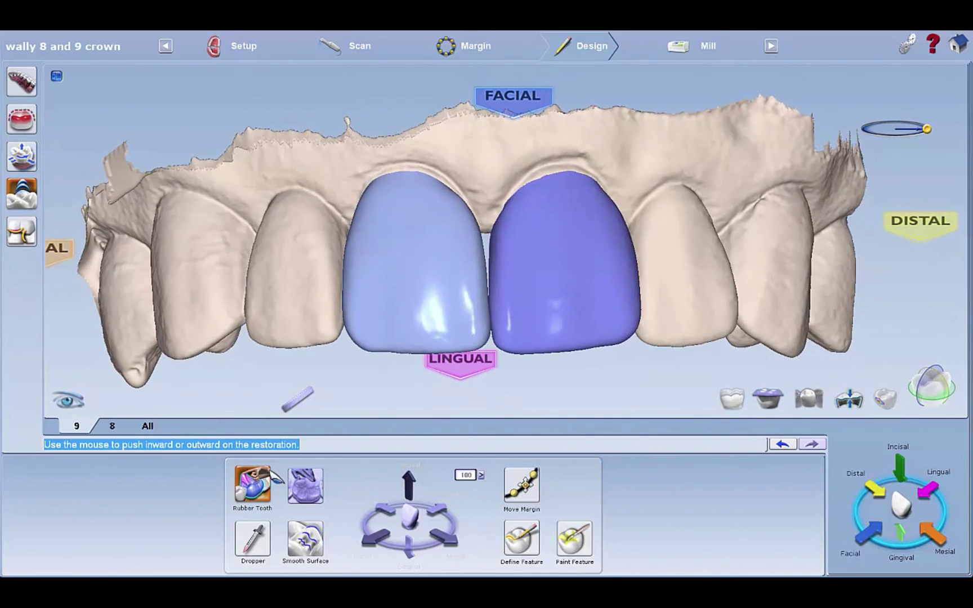
pyautogui.click(146, 426)
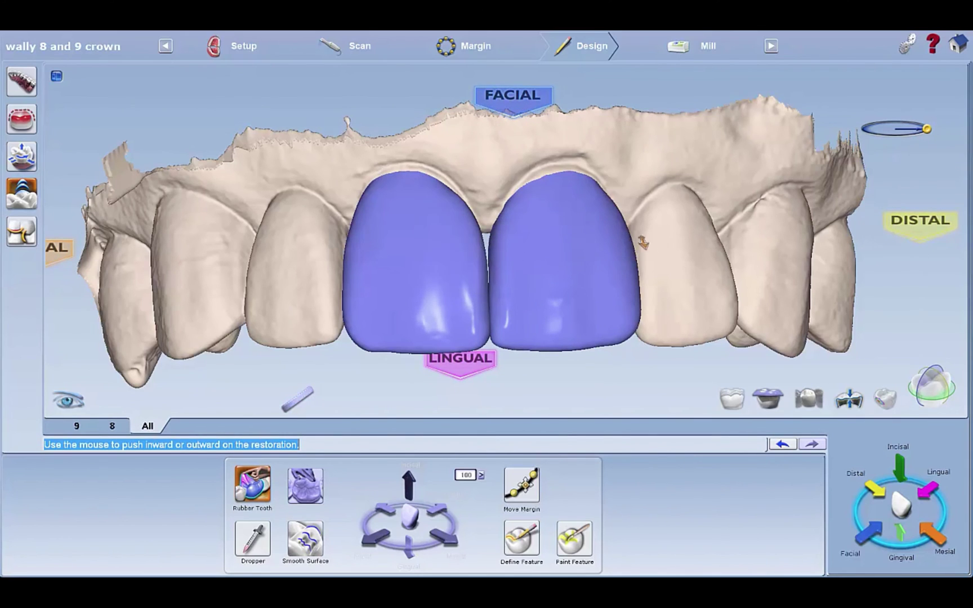
# - Add vertical facial ridges along the mesial, middle and distal thirds of both crowns with Dropper
pyautogui.scroll(-5, 489, 243)
pyautogui.click(265, 536)
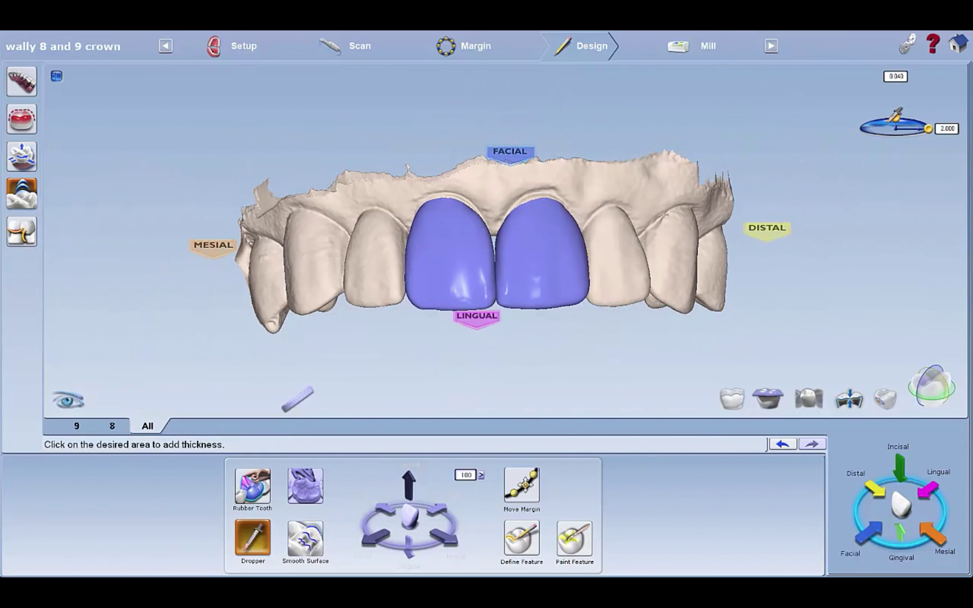
pyautogui.scroll(5, 640, 230)
pyautogui.moveTo(515, 325); pyautogui.dragTo(534, 224)
pyautogui.click(491, 342)
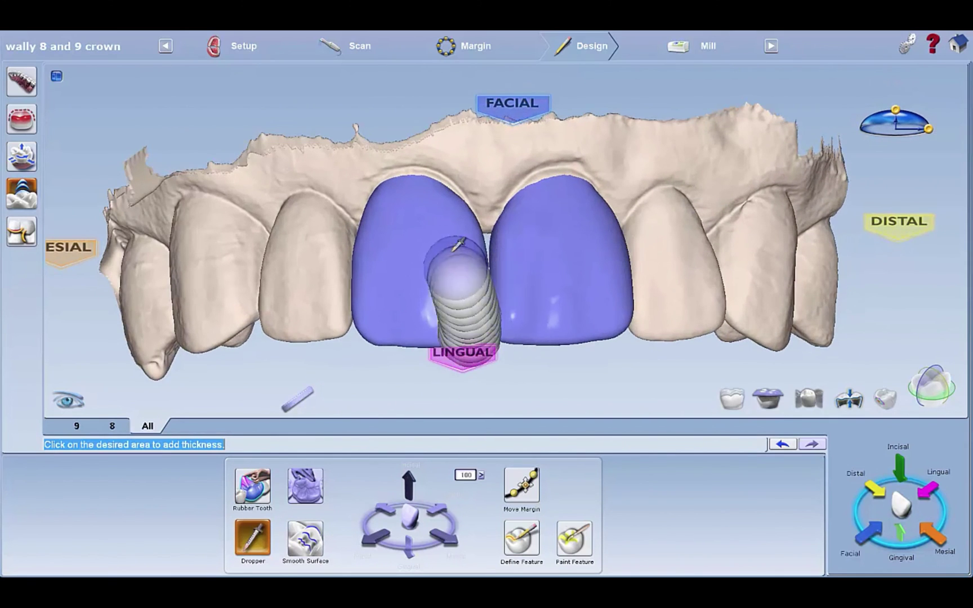
pyautogui.click(573, 325)
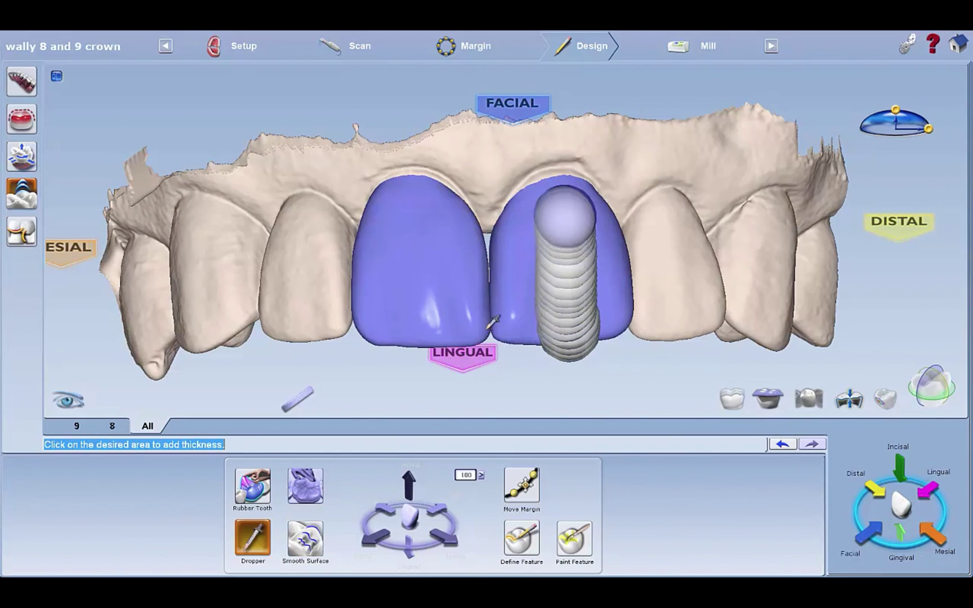
pyautogui.click(425, 337)
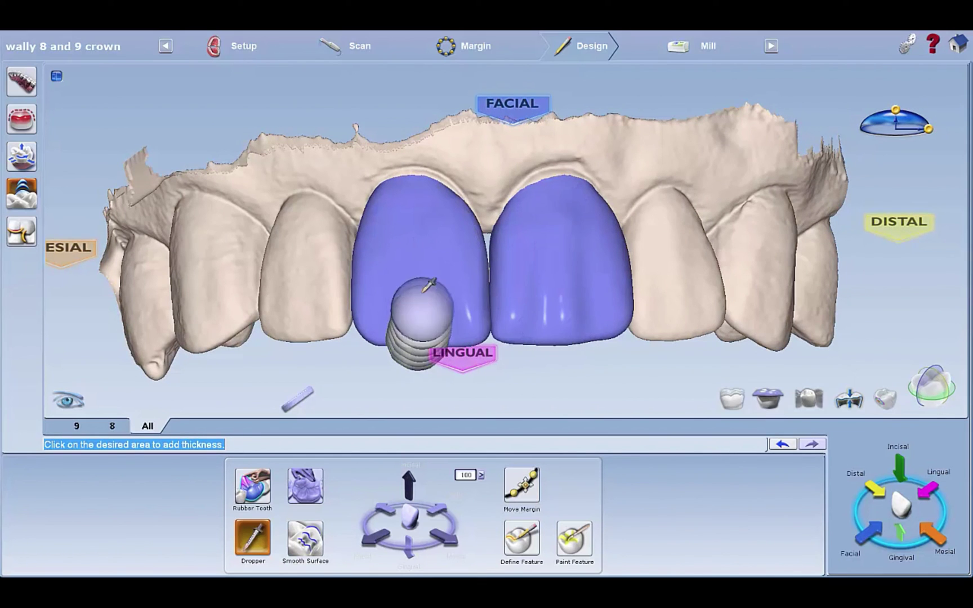
pyautogui.click(617, 321)
pyautogui.click(380, 338)
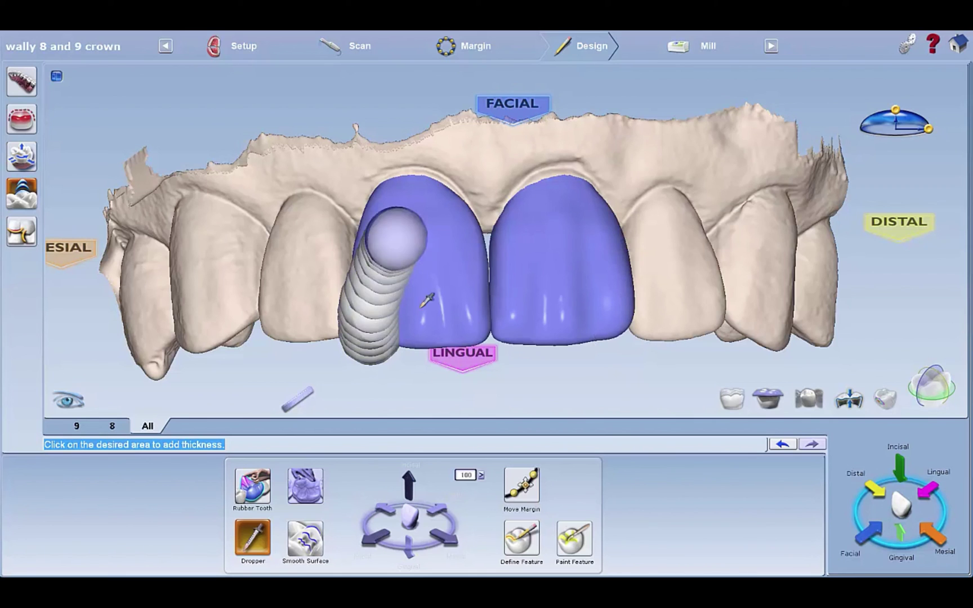
# - Blend the added facial ridges and incisal edges of both crowns with Smooth Surface at a greater strength
pyautogui.click(305, 539)
pyautogui.moveTo(661, 298)
pyautogui.mouseDown(button='right')
pyautogui.moveTo(592, 130)
pyautogui.moveTo(646, 238)
pyautogui.mouseUp(button='right')
pyautogui.moveTo(895, 117); pyautogui.dragTo(895, 93)
pyautogui.moveTo(442, 207)
pyautogui.mouseDown()
pyautogui.moveTo(397, 205)
pyautogui.moveTo(393, 183)
pyautogui.moveTo(407, 287)
pyautogui.moveTo(458, 220)
pyautogui.moveTo(364, 227)
pyautogui.moveTo(488, 288)
pyautogui.moveTo(527, 191)
pyautogui.moveTo(548, 272)
pyautogui.moveTo(580, 192)
pyautogui.moveTo(504, 219)
pyautogui.mouseUp()
pyautogui.moveTo(504, 219)
pyautogui.mouseDown(button='right')
pyautogui.moveTo(495, 416)
pyautogui.moveTo(487, 331)
pyautogui.mouseUp(button='right')
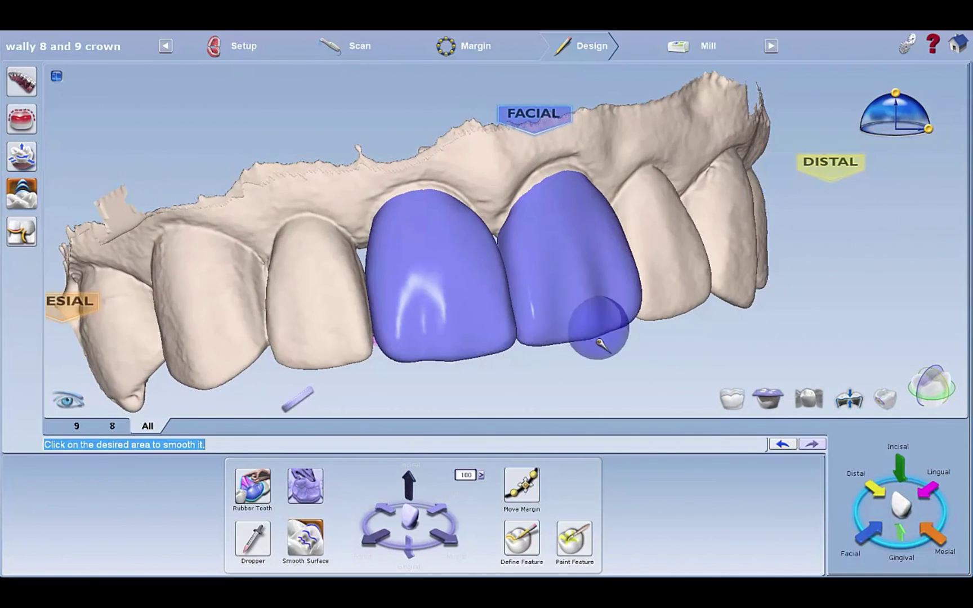
pyautogui.moveTo(598, 321); pyautogui.dragTo(636, 341, button='right')
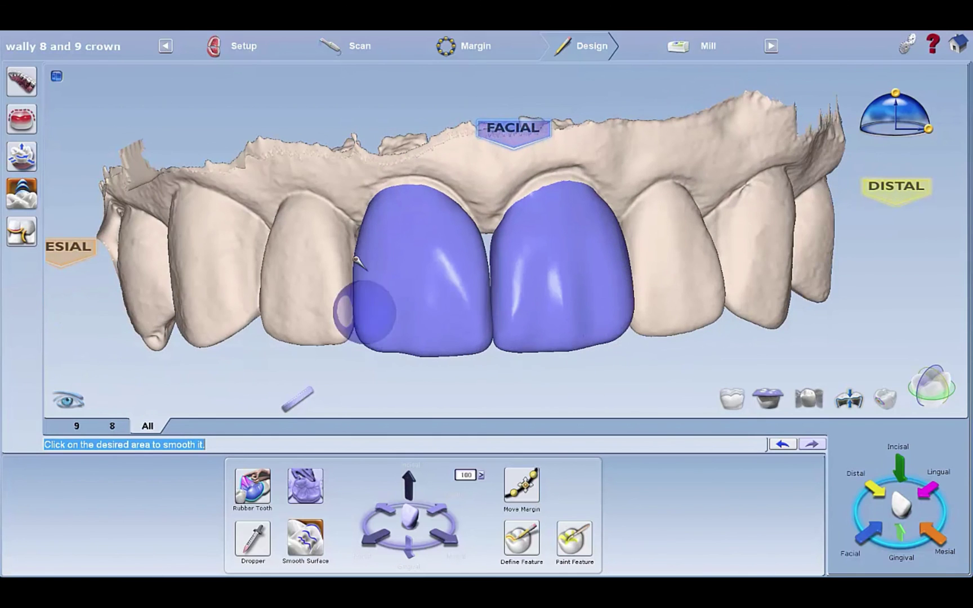
pyautogui.moveTo(424, 311); pyautogui.dragTo(433, 320, button='right')
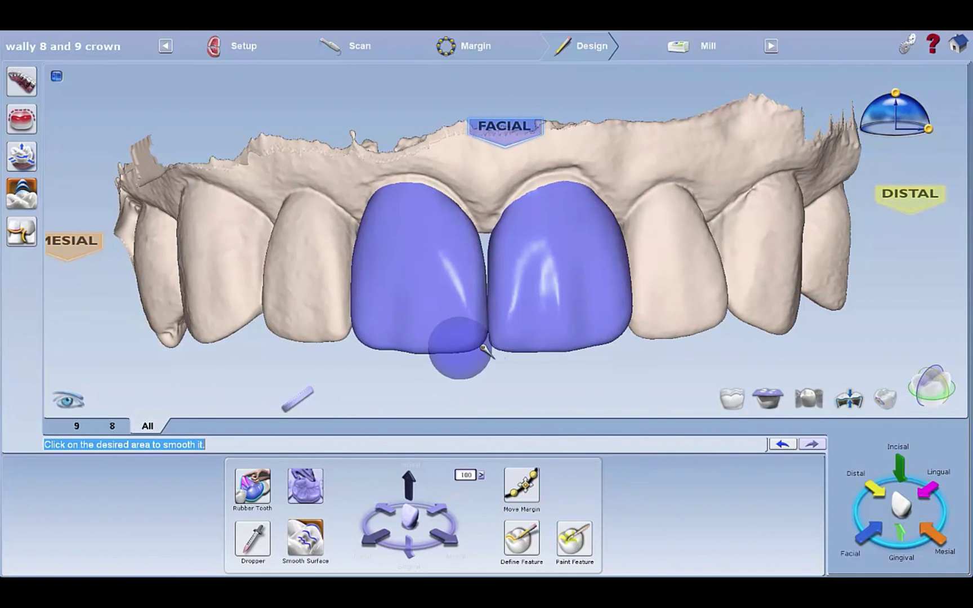
# - Pull out the mesial-incisal corners of both crowns with a smaller Rubber Tooth area to close the gap between them
pyautogui.click(260, 489)
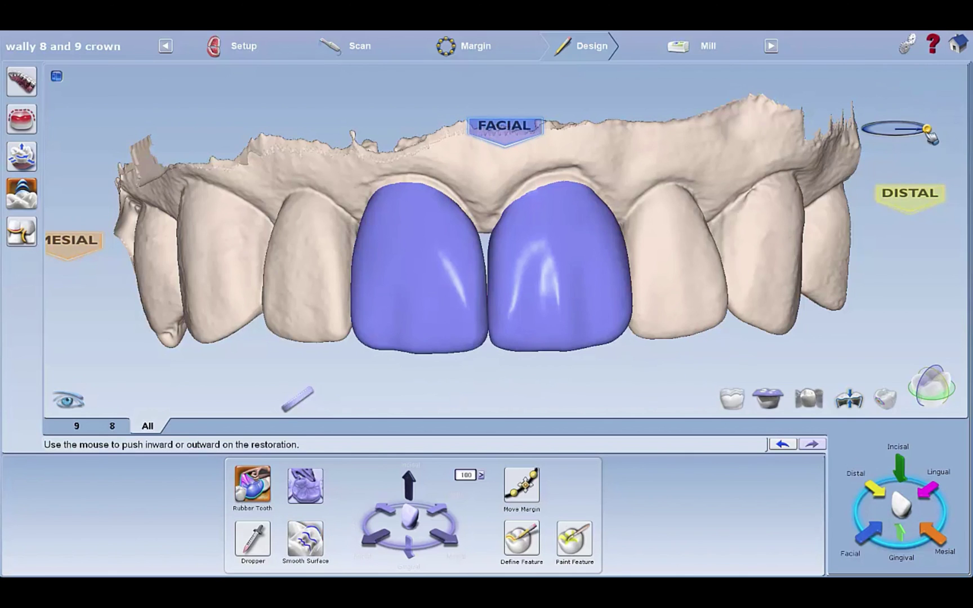
pyautogui.scroll(3, 517, 358)
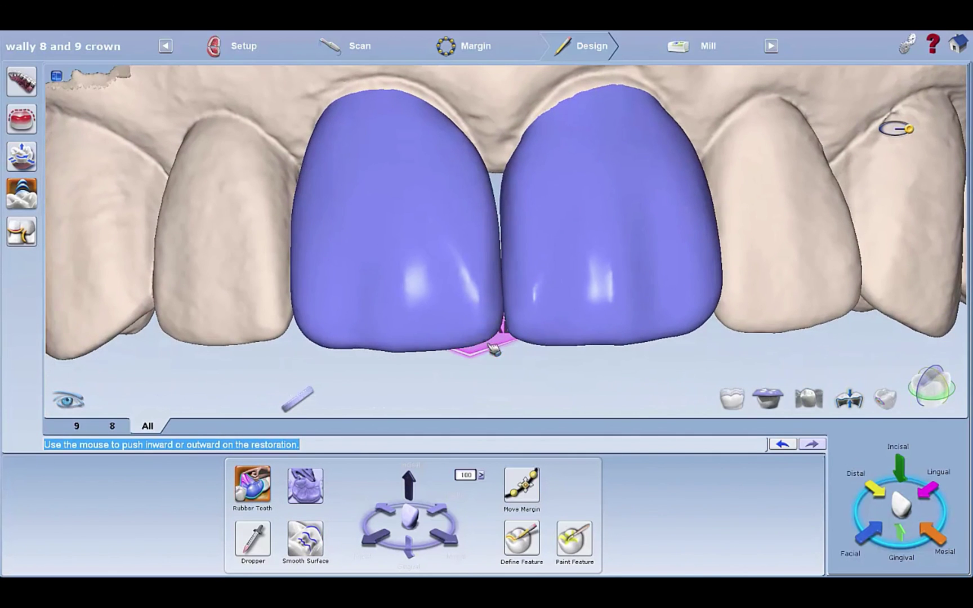
pyautogui.moveTo(490, 345); pyautogui.dragTo(515, 391, button='middle')
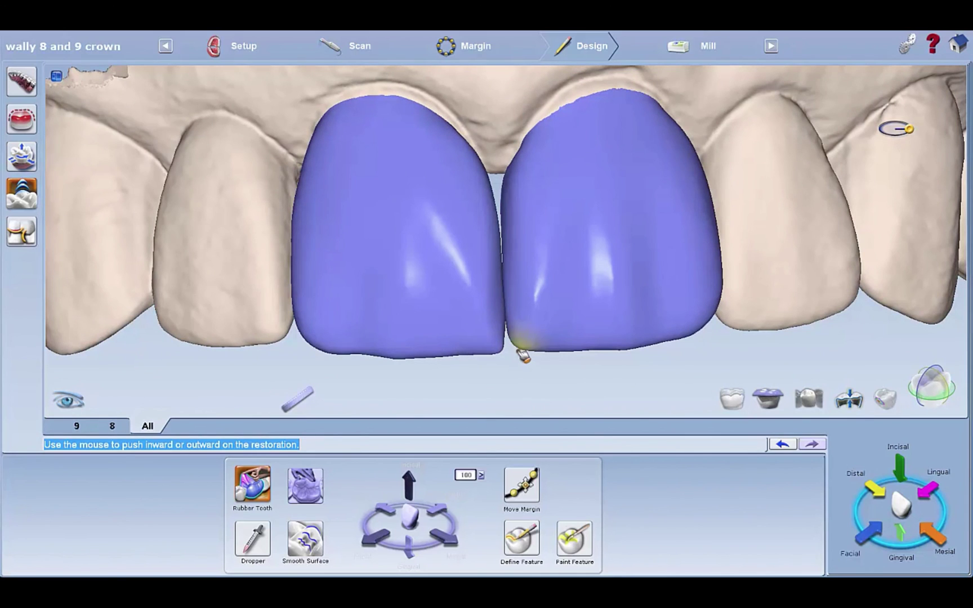
pyautogui.scroll(-3, 591, 347)
pyautogui.moveTo(761, 332); pyautogui.dragTo(713, 344, button='middle')
# - Even out the incisal edges of crowns 8 and 9 with a larger Rubber Tooth area
pyautogui.click(268, 478)
pyautogui.moveTo(454, 266); pyautogui.dragTo(479, 279, button='middle')
pyautogui.moveTo(385, 231); pyautogui.dragTo(664, 290, button='middle')
pyautogui.click(254, 487)
pyautogui.scroll(3, 495, 281)
pyautogui.moveTo(496, 281); pyautogui.dragTo(757, 252, button='middle')
pyautogui.moveTo(428, 137); pyautogui.dragTo(346, 188, button='middle')
pyautogui.moveTo(346, 188); pyautogui.dragTo(508, 382, button='right')
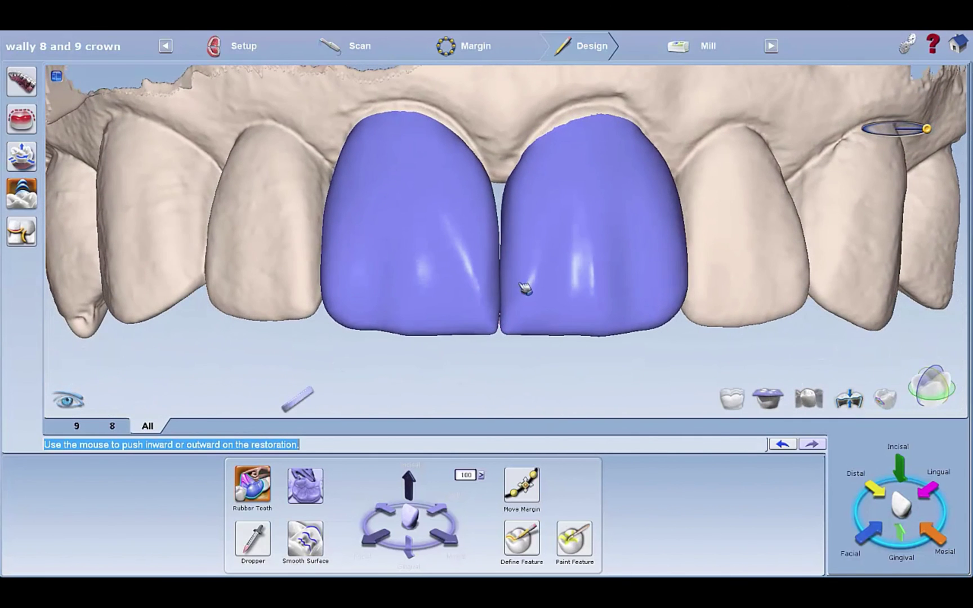
# - Examine the shape of both crowns within the arch from the facial and distal sides
pyautogui.scroll(-2, 521, 250)
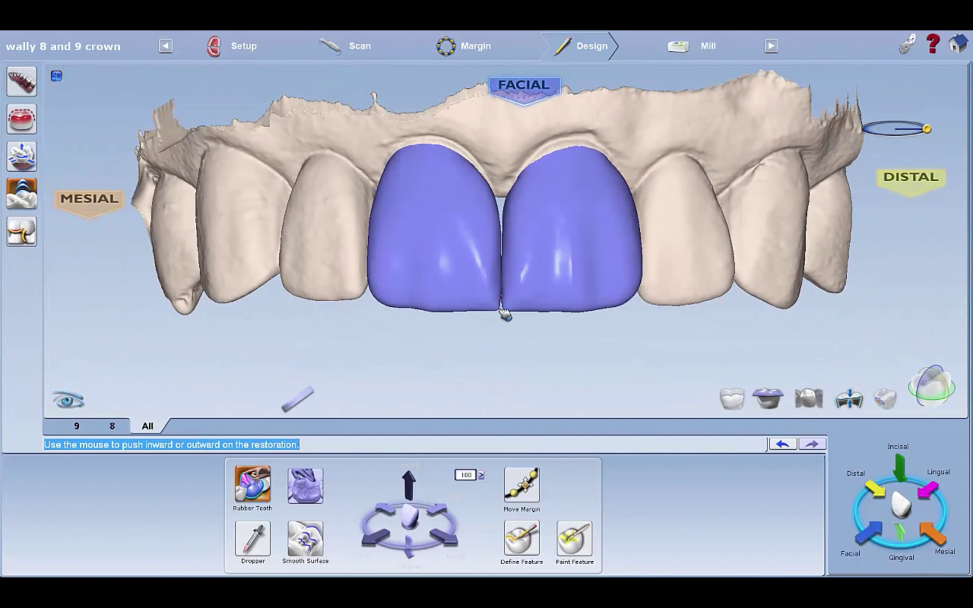
pyautogui.scroll(-3, 473, 332)
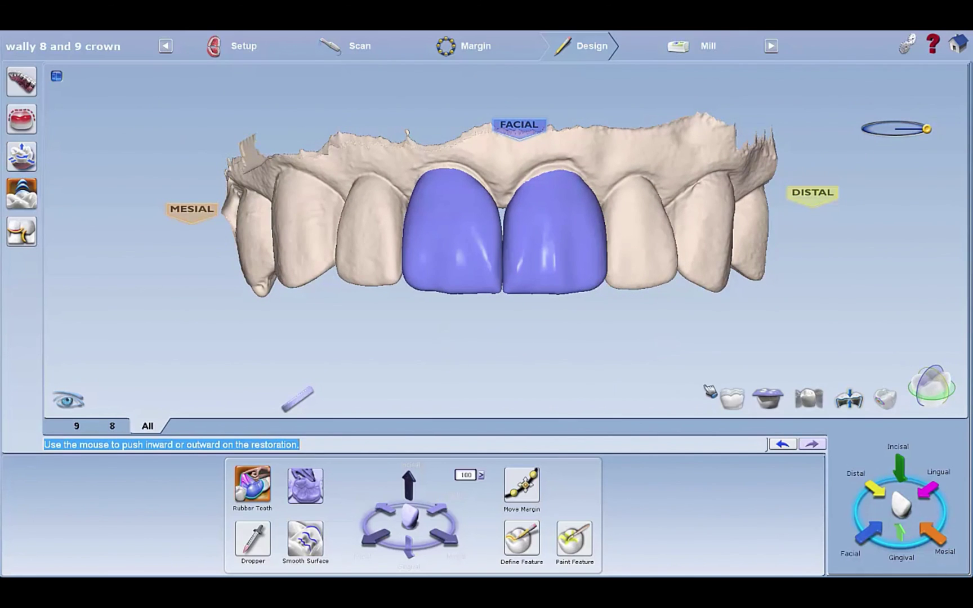
pyautogui.scroll(3, 718, 288)
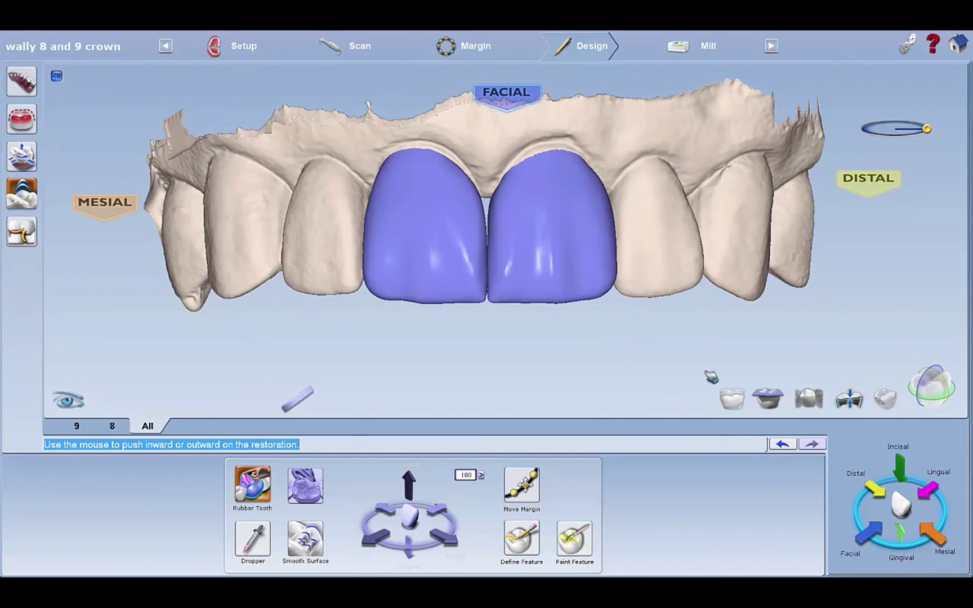
pyautogui.moveTo(728, 305); pyautogui.dragTo(694, 237)
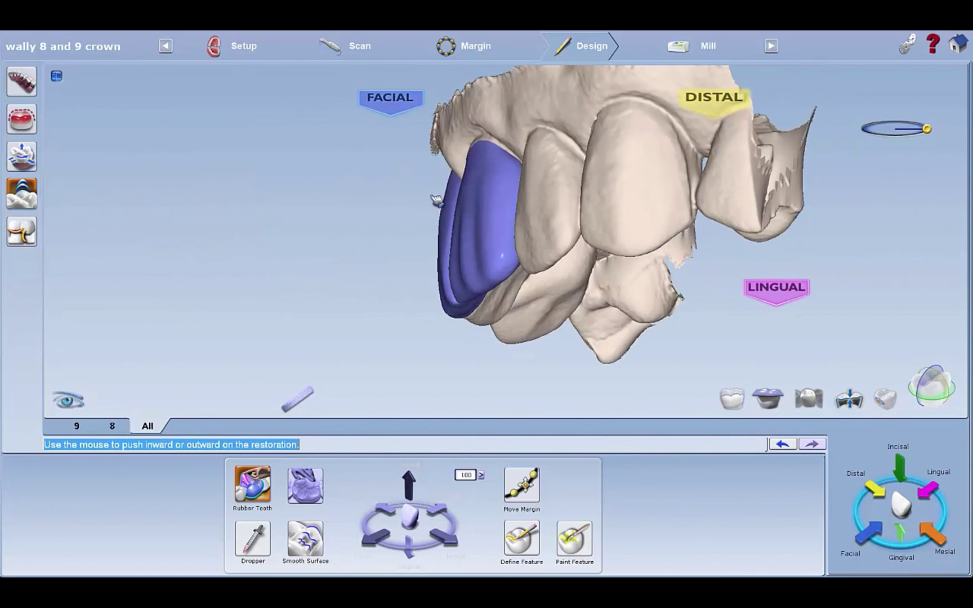